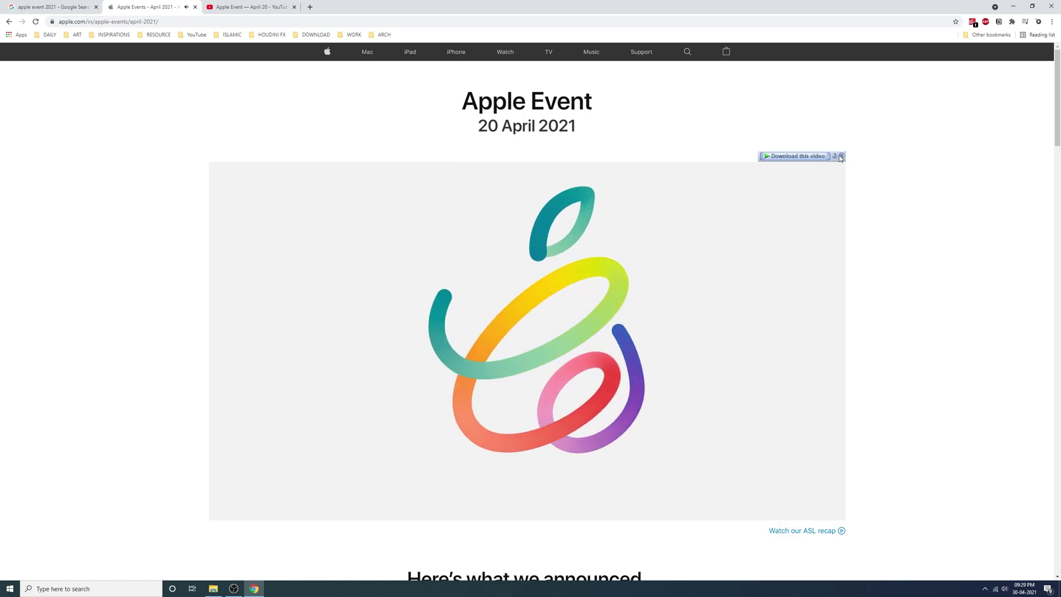
pyautogui.click(840, 157)
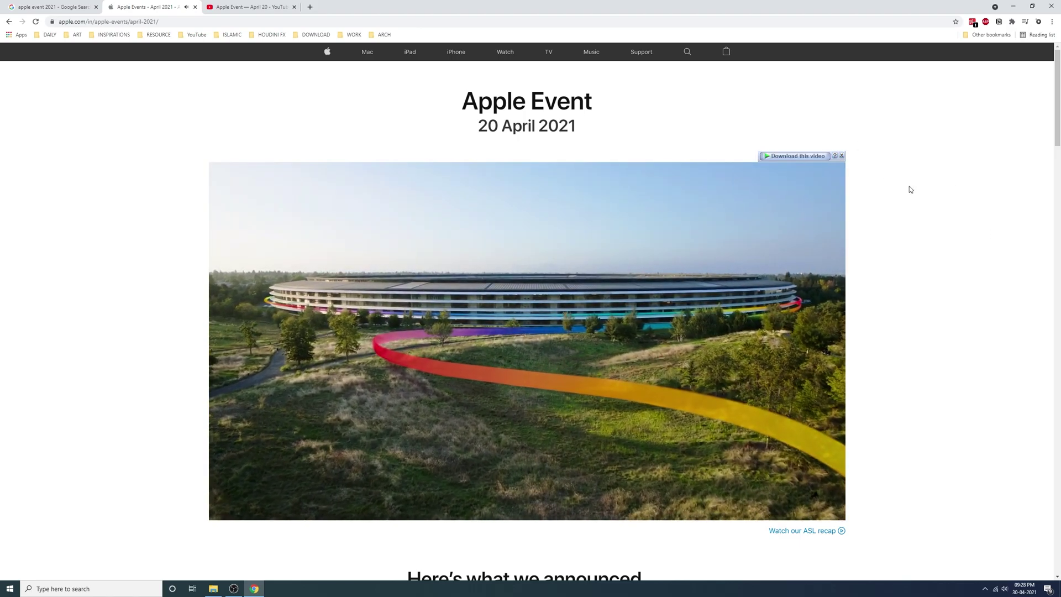
pyautogui.click(841, 157)
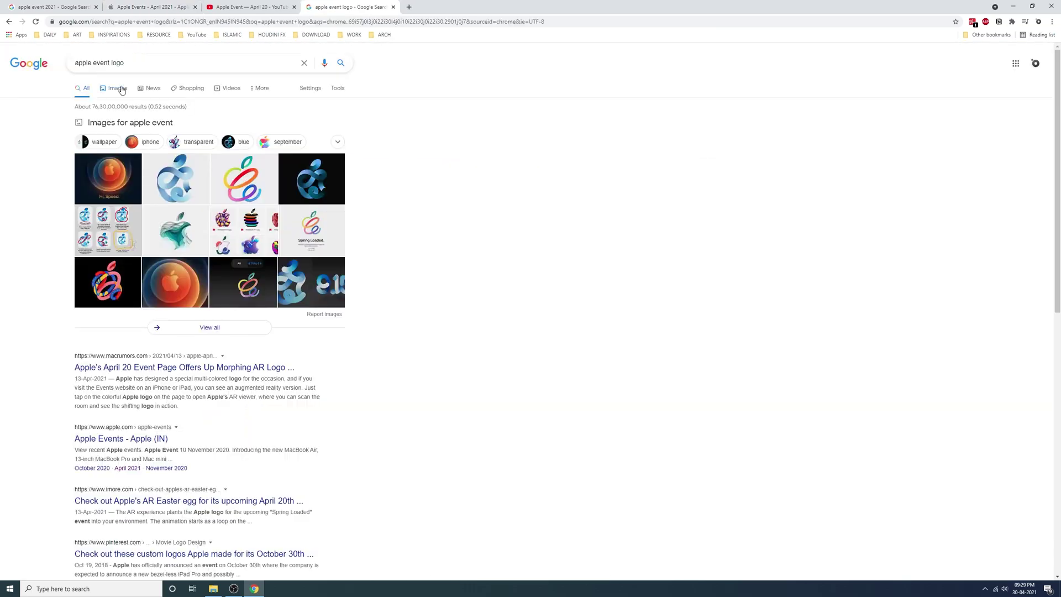
# Browse the image results for "apple event logo" and preview several different Apple event logo designs.
pyautogui.click(122, 90)
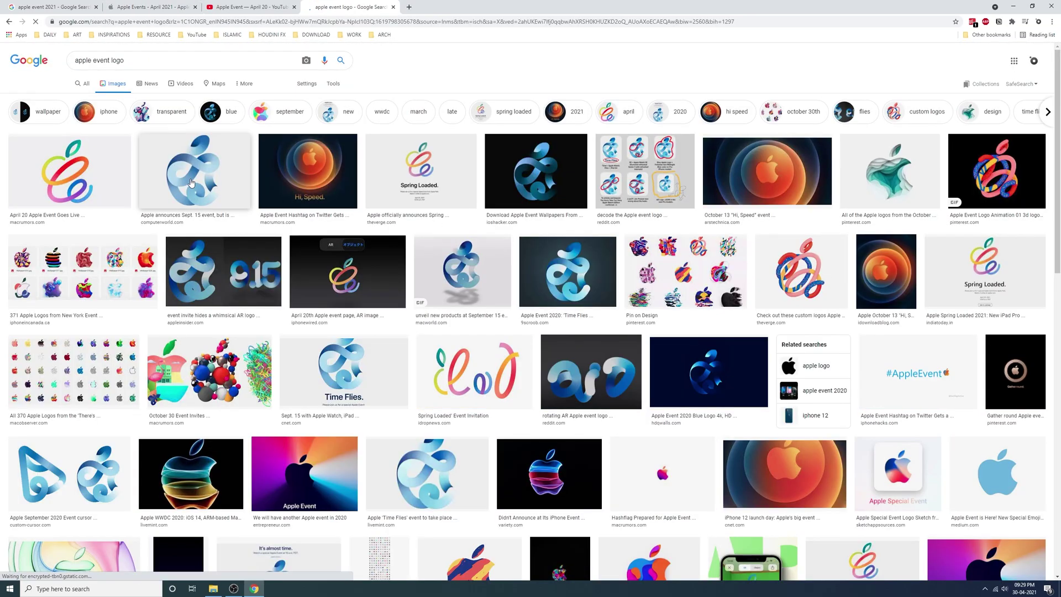
pyautogui.click(66, 171)
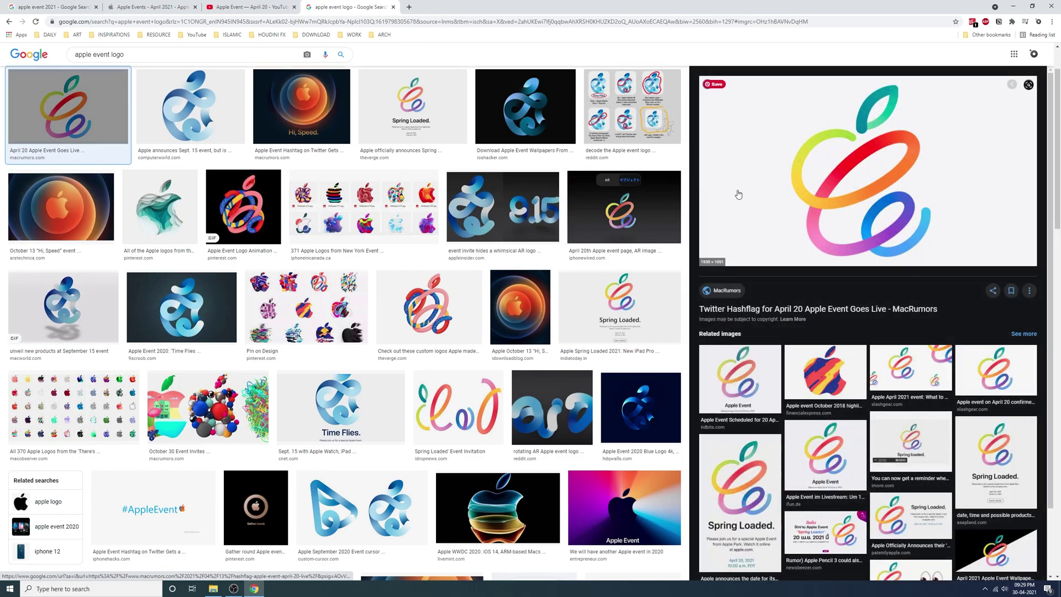
pyautogui.click(202, 125)
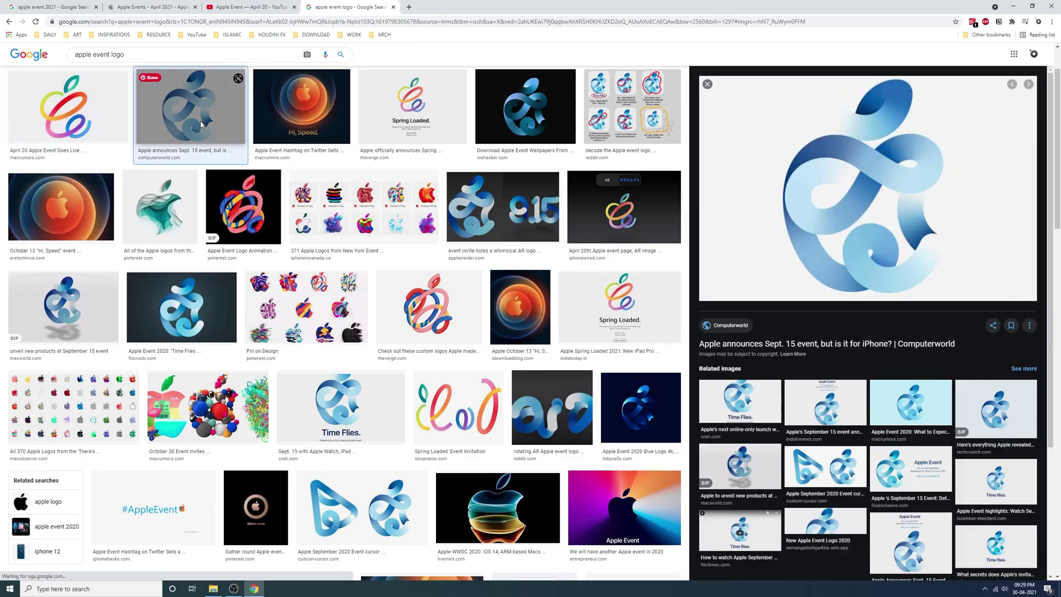
pyautogui.click(442, 320)
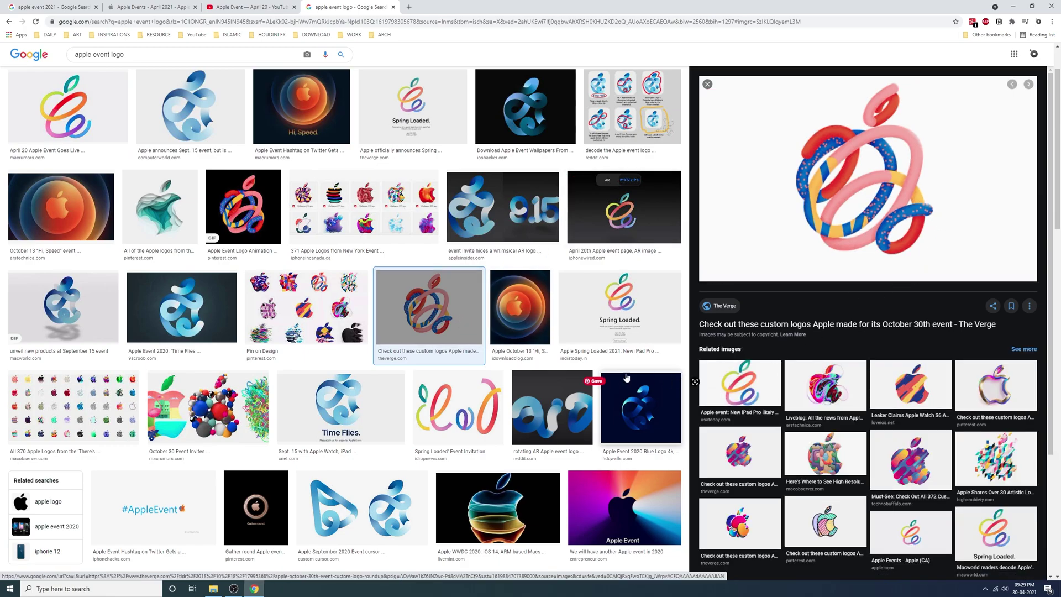
pyautogui.click(302, 105)
pyautogui.click(337, 211)
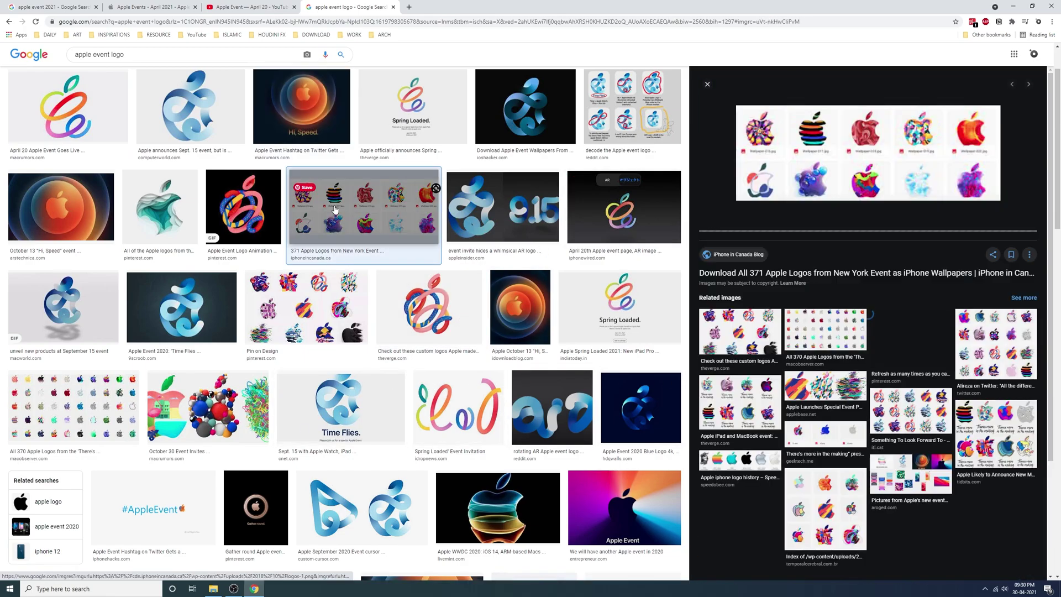
# Preview the multicoloured April 20 Apple event logo from MacRumors and copy the image.
pyautogui.scroll(1, 338, 210)
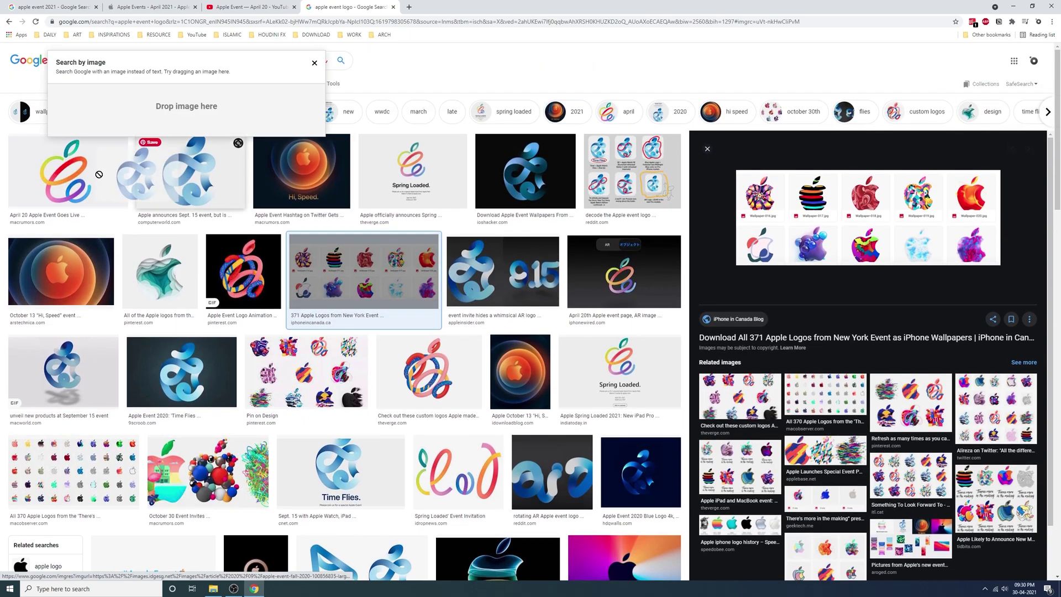
pyautogui.click(55, 207)
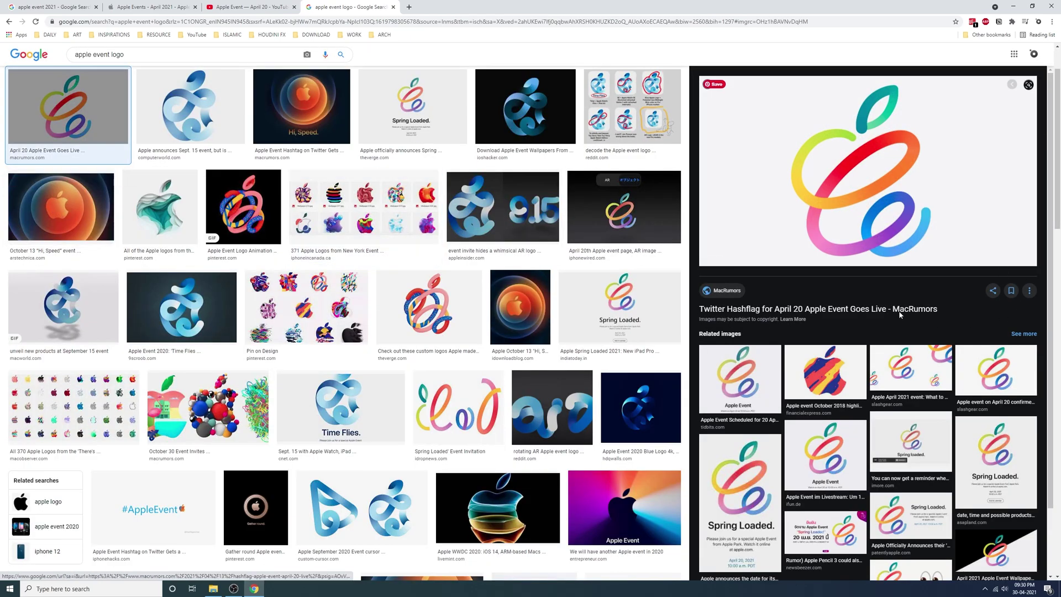
pyautogui.rightClick(873, 157)
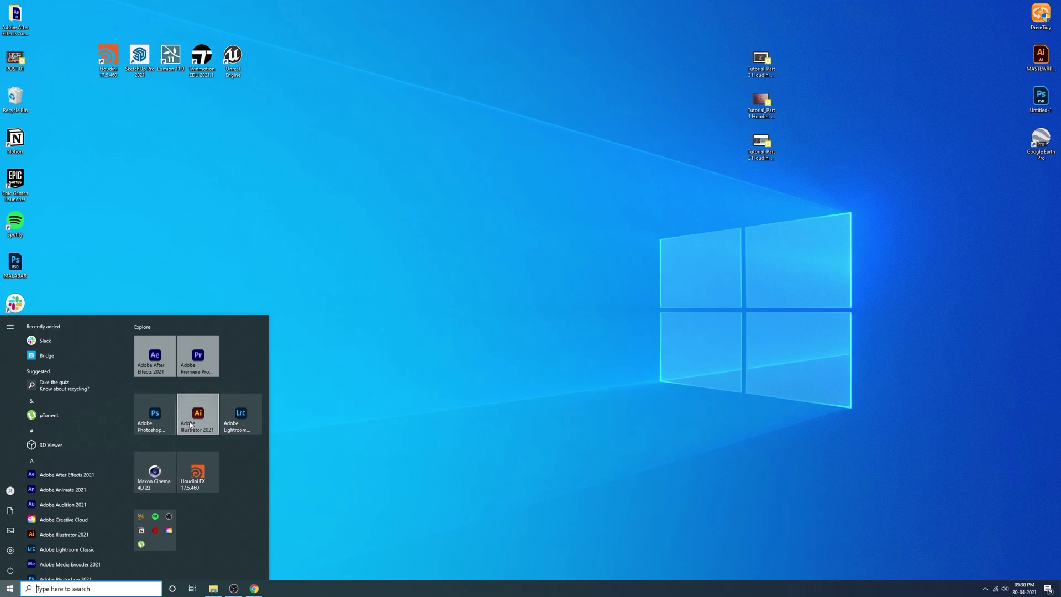
# Switch to Adobe Illustrator and create a new 1920 x 1080 pt RGB document.
pyautogui.click(190, 423)
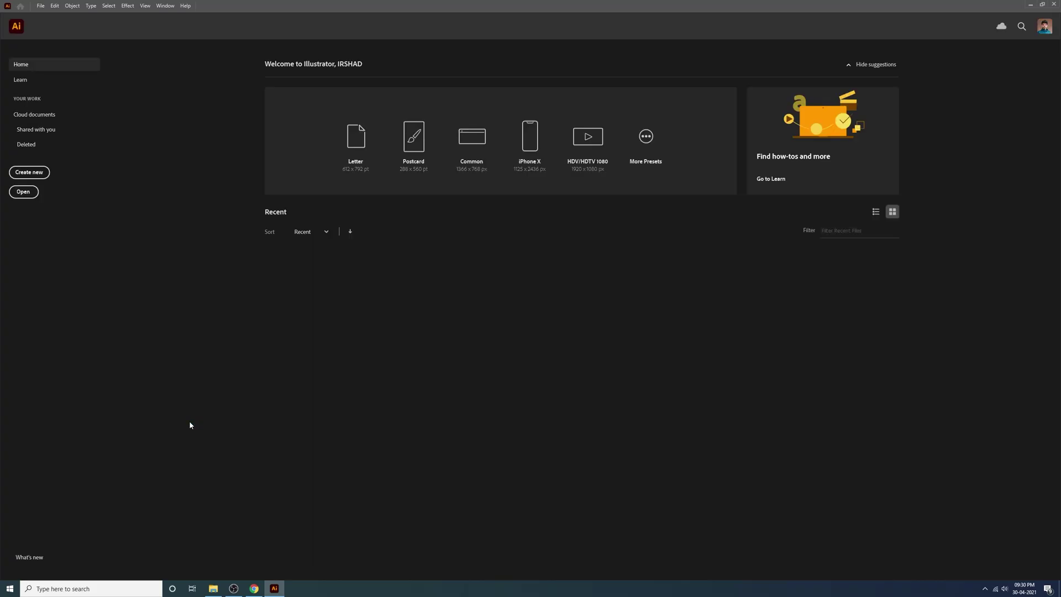
pyautogui.click(29, 172)
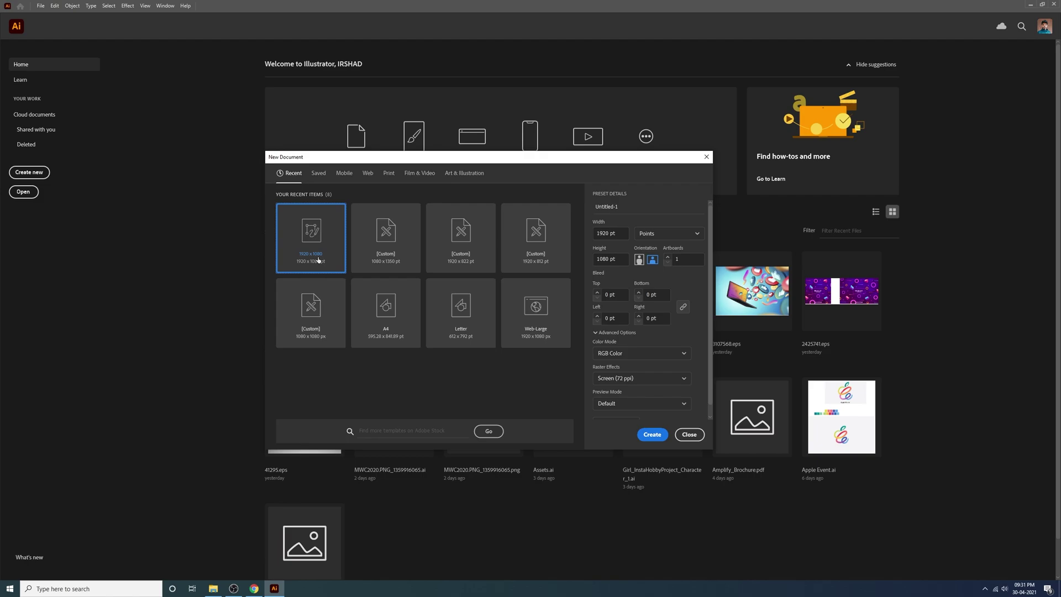
pyautogui.click(648, 434)
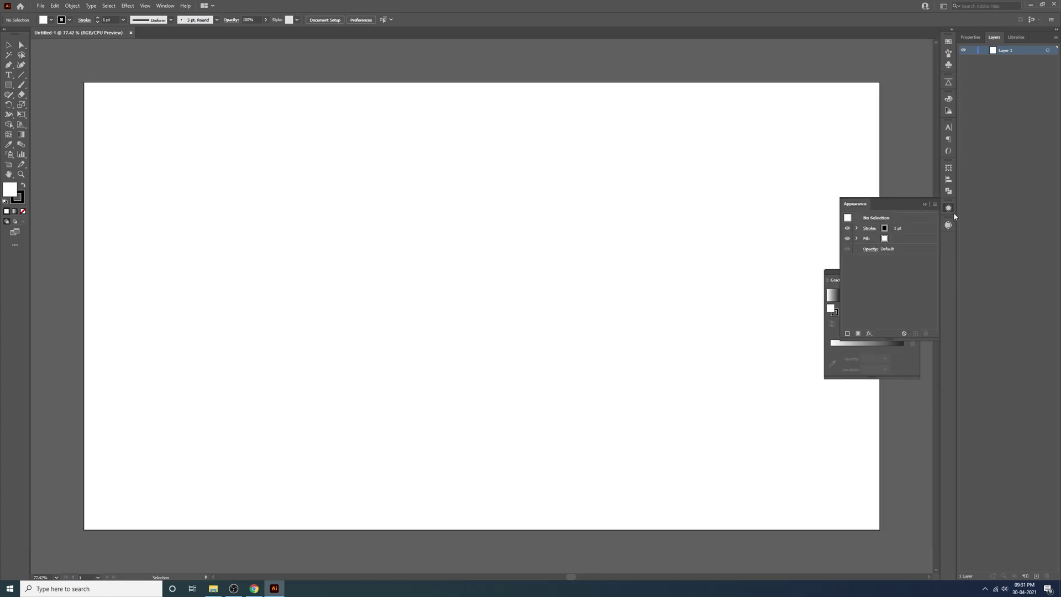
# Collapse the Appearance settings and place the floating Gradient settings higher beside the artboard's edge.
pyautogui.click(951, 210)
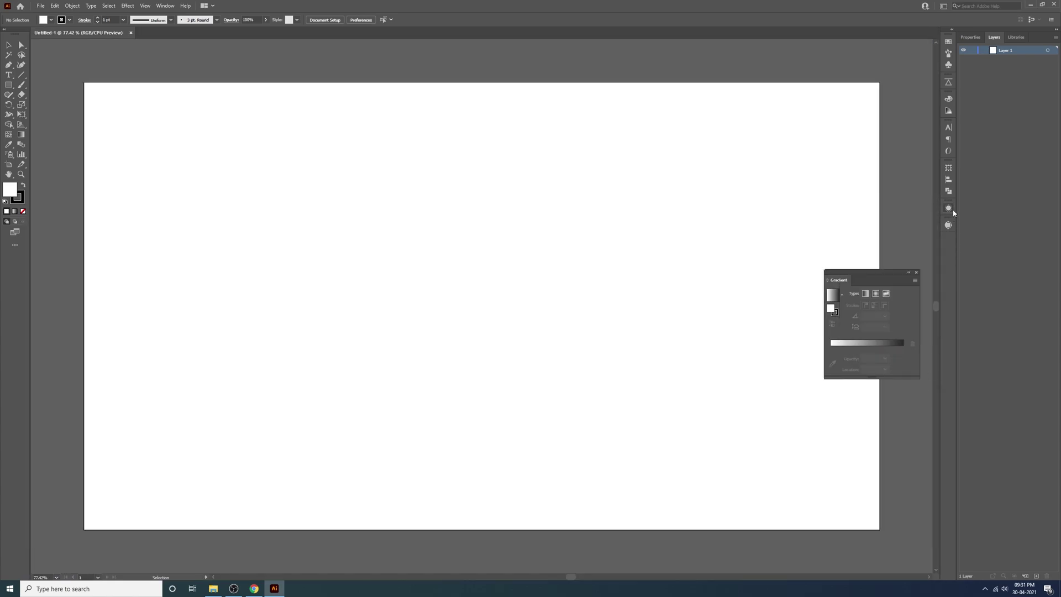
pyautogui.moveTo(877, 268); pyautogui.dragTo(874, 133)
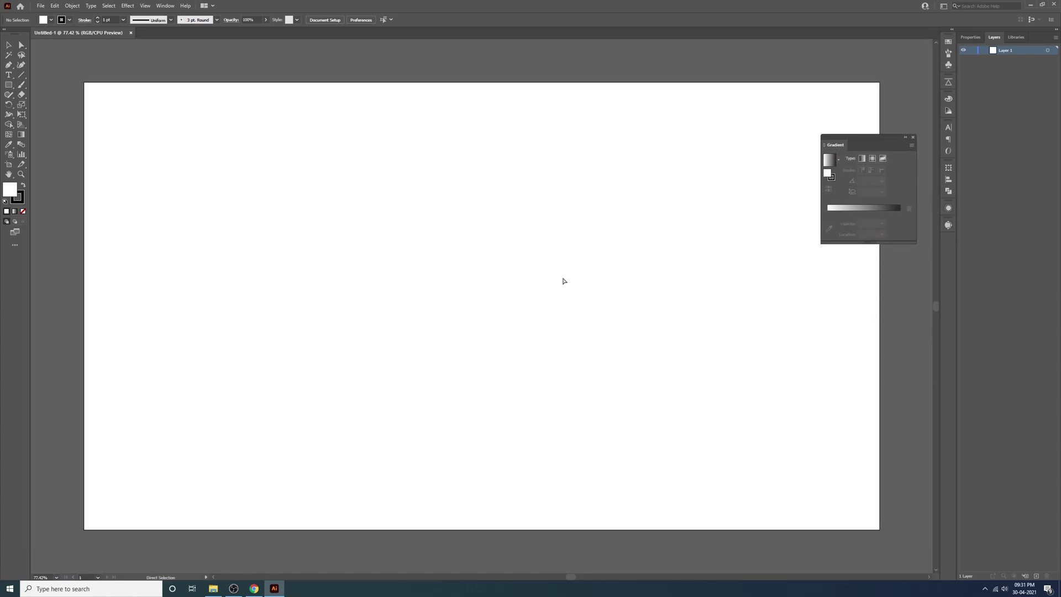
# Paste the copied logo image onto the artboard, scale it down about its centre and deselect it.
pyautogui.hotkey('ctrl', '-')
pyautogui.scroll(1, 563, 281)
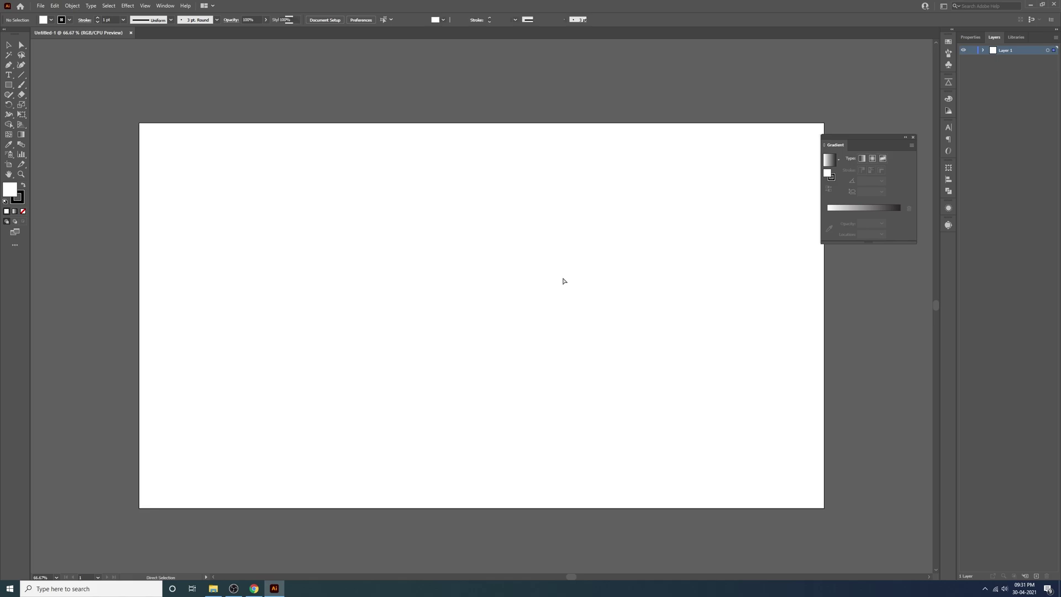
pyautogui.hotkey('ctrl', 'v')
pyautogui.moveTo(826, 111); pyautogui.dragTo(685, 225)
pyautogui.hotkey('ctrl', 'shift', 'a')
pyautogui.hotkey('ctrl', '1')
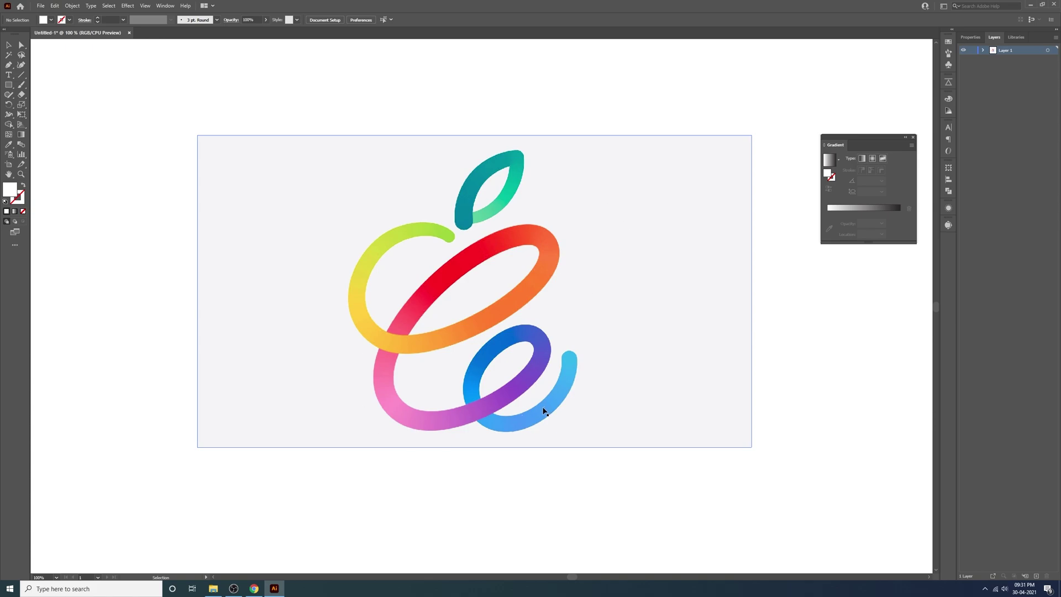
# Start tracing the logo's green, yellow and orange curve with the Pen tool, swapping fill and stroke so the path has no fill.
pyautogui.click(10, 66)
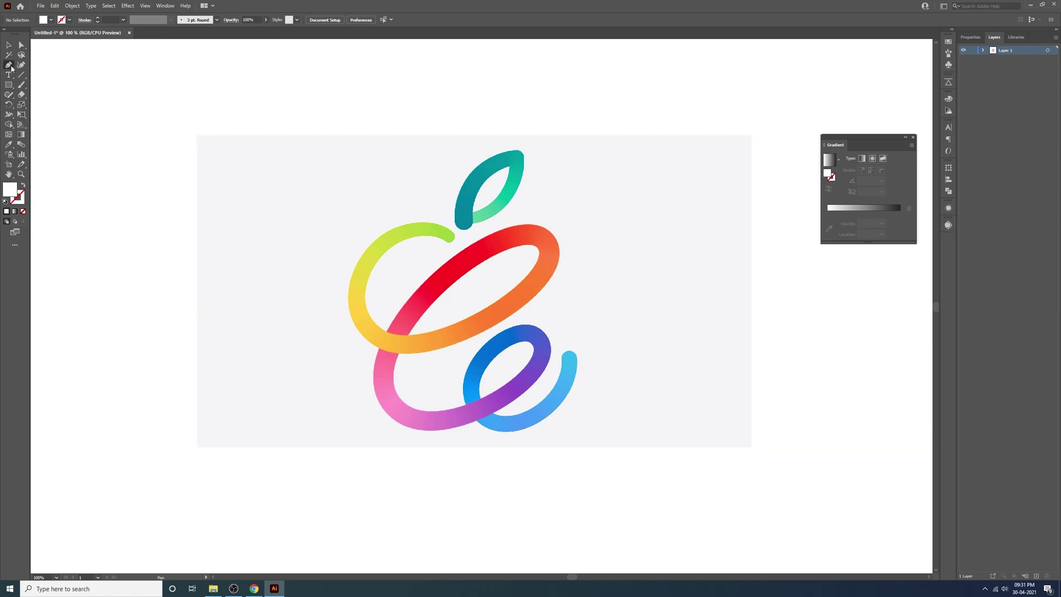
pyautogui.click(452, 239)
pyautogui.moveTo(358, 286); pyautogui.dragTo(328, 376)
pyautogui.moveTo(517, 301); pyautogui.dragTo(562, 255)
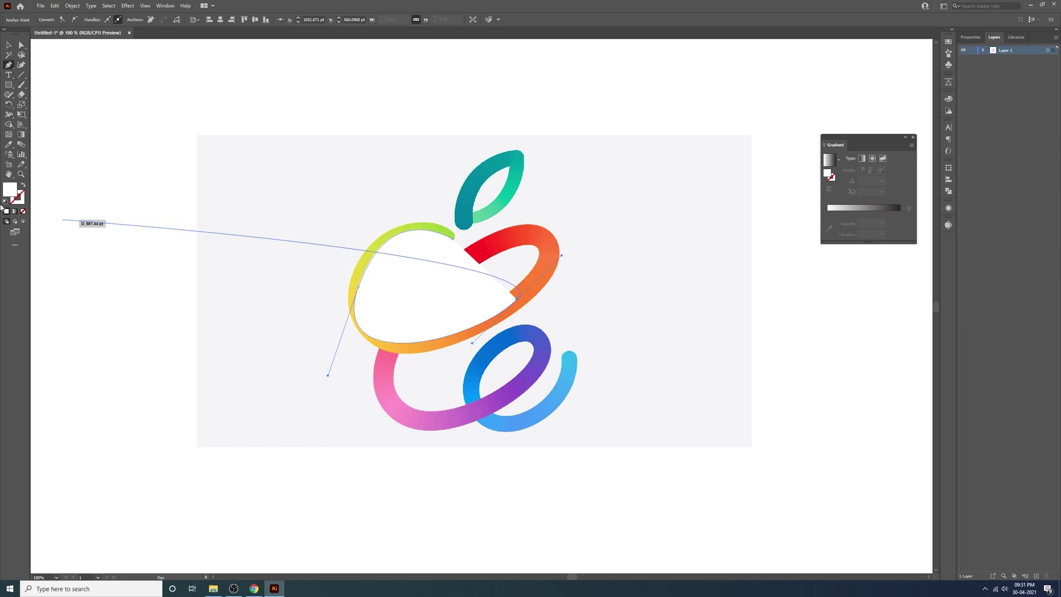
pyautogui.click(23, 186)
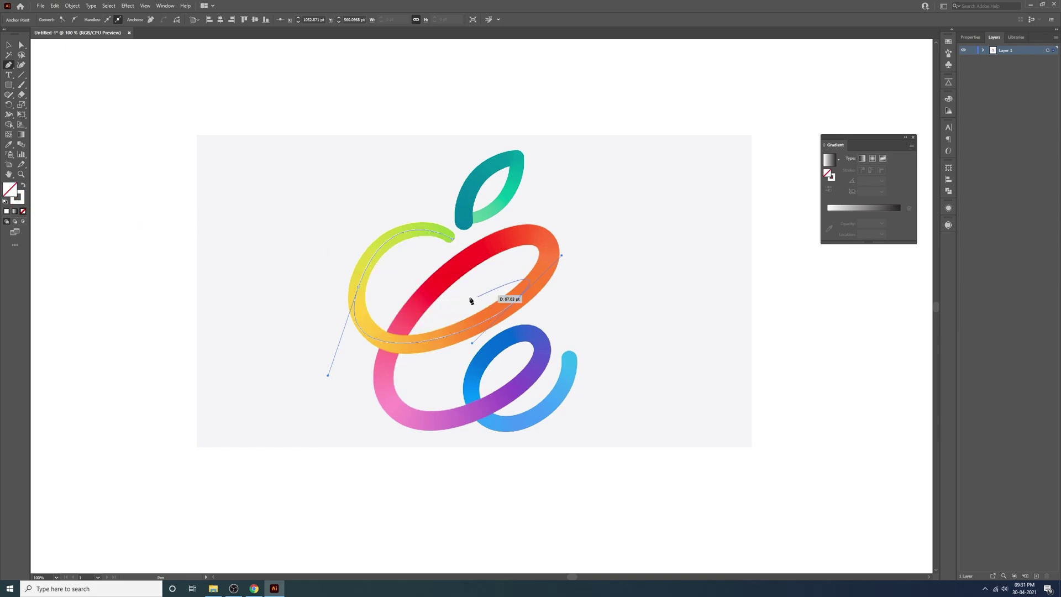
# Continue the path along the red, pink, purple and blue curves and end it at the light blue tip.
pyautogui.moveTo(534, 233); pyautogui.dragTo(511, 221)
pyautogui.click(387, 340)
pyautogui.moveTo(399, 411); pyautogui.dragTo(429, 437)
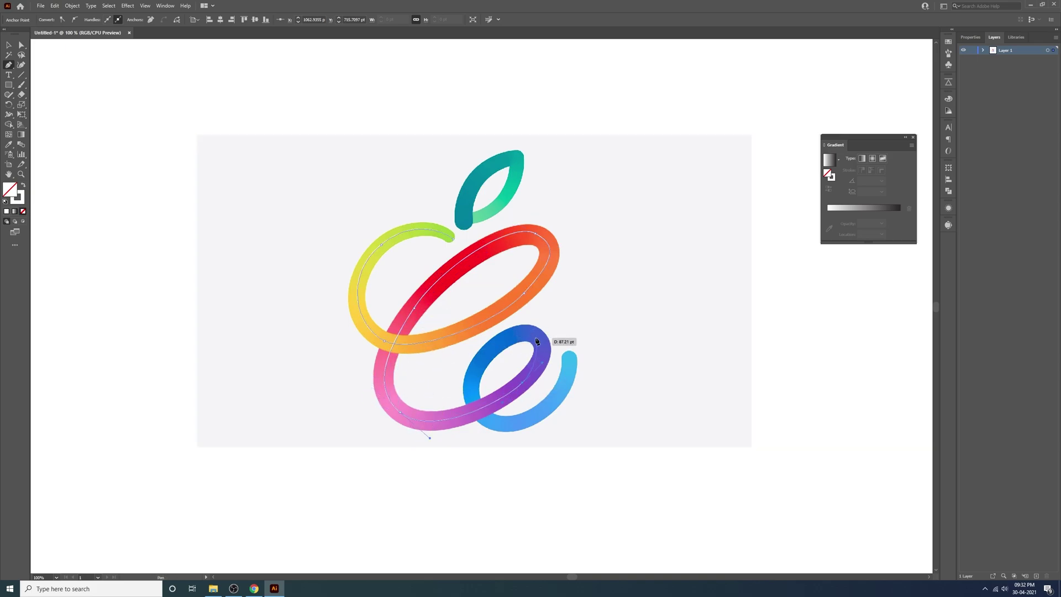
pyautogui.moveTo(534, 335); pyautogui.dragTo(520, 320)
pyautogui.moveTo(467, 396); pyautogui.dragTo(471, 431)
pyautogui.moveTo(569, 351); pyautogui.dragTo(564, 324)
pyautogui.press('Escape')
# Trace the teal leaf as a separate open path with the Pen tool.
pyautogui.click(463, 227)
pyautogui.moveTo(516, 158); pyautogui.dragTo(556, 158)
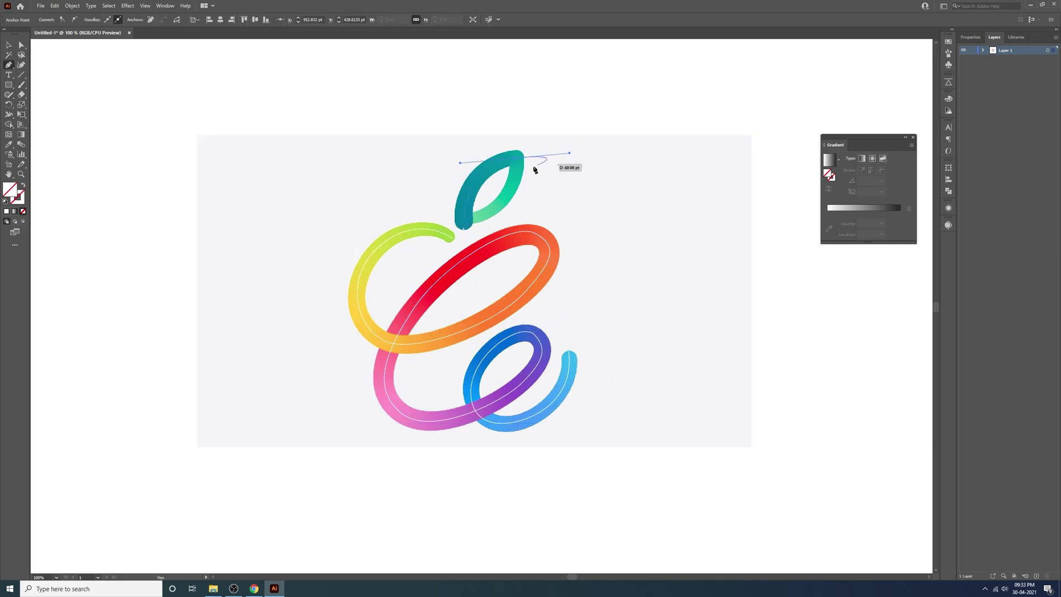
pyautogui.moveTo(481, 214); pyautogui.dragTo(440, 237)
pyautogui.press('v')
# Move the reference image beyond the artboard's upper-left corner, leaving the traced paths in place.
pyautogui.click(491, 209)
pyautogui.hotkey('ctrl', '-')
pyautogui.hotkey('ctrl', '-')
pyautogui.moveTo(629, 303); pyautogui.dragTo(397, 203)
# Give both traced paths no fill and a black 8 pt stroke with round caps.
pyautogui.moveTo(468, 172); pyautogui.dragTo(625, 398)
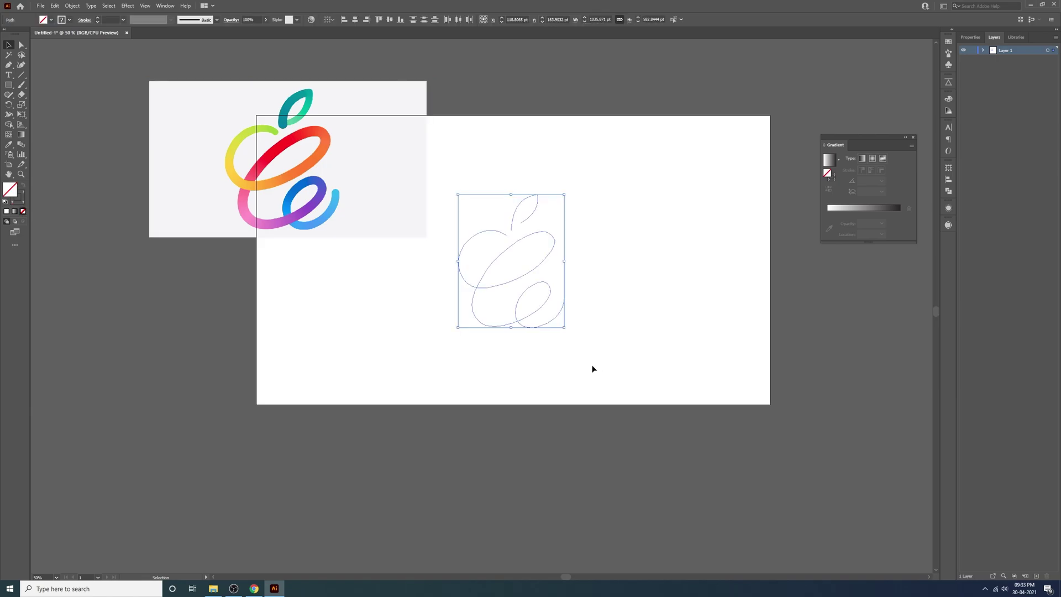
pyautogui.click(23, 211)
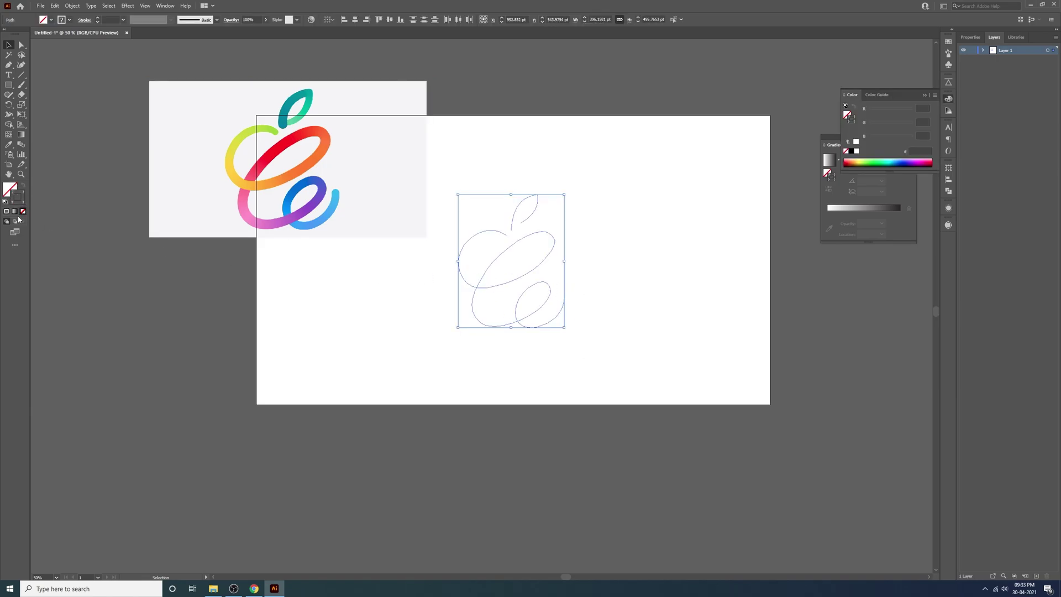
pyautogui.click(6, 213)
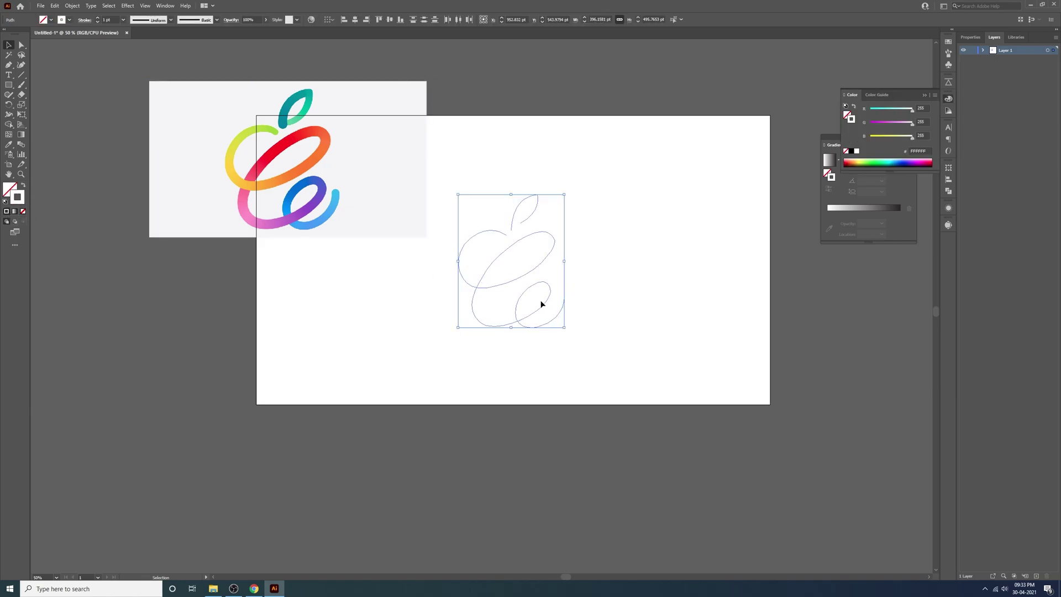
pyautogui.click(852, 151)
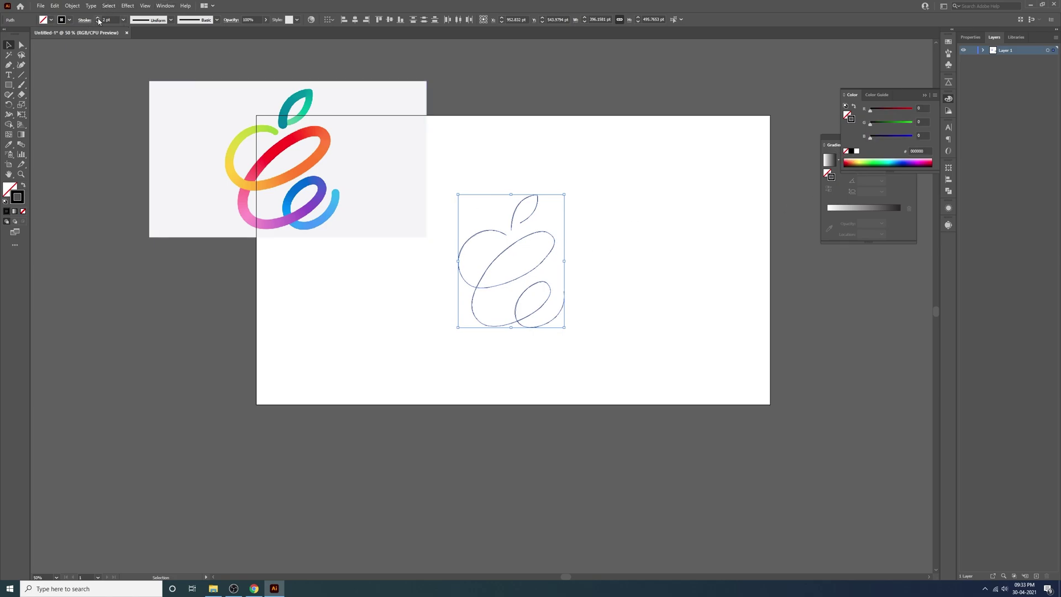
pyautogui.click(98, 19)
pyautogui.click(84, 19)
pyautogui.click(41, 44)
pyautogui.click(553, 259)
# Move the lower end anchor of the leaf path slightly upward with the Direct Selection tool.
pyautogui.scroll(2, 553, 260)
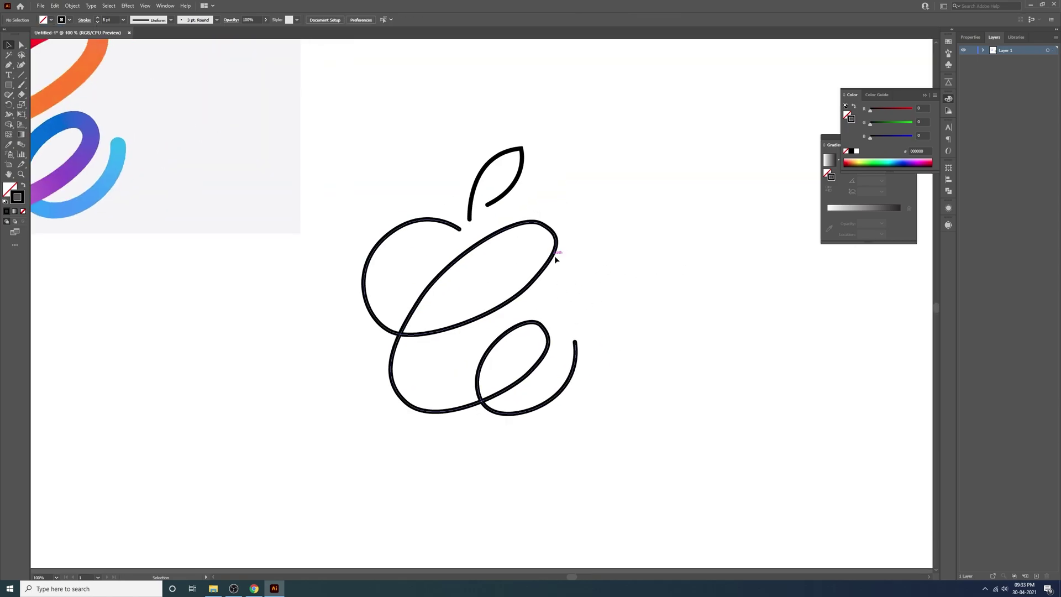
pyautogui.click(469, 212)
pyautogui.press('a')
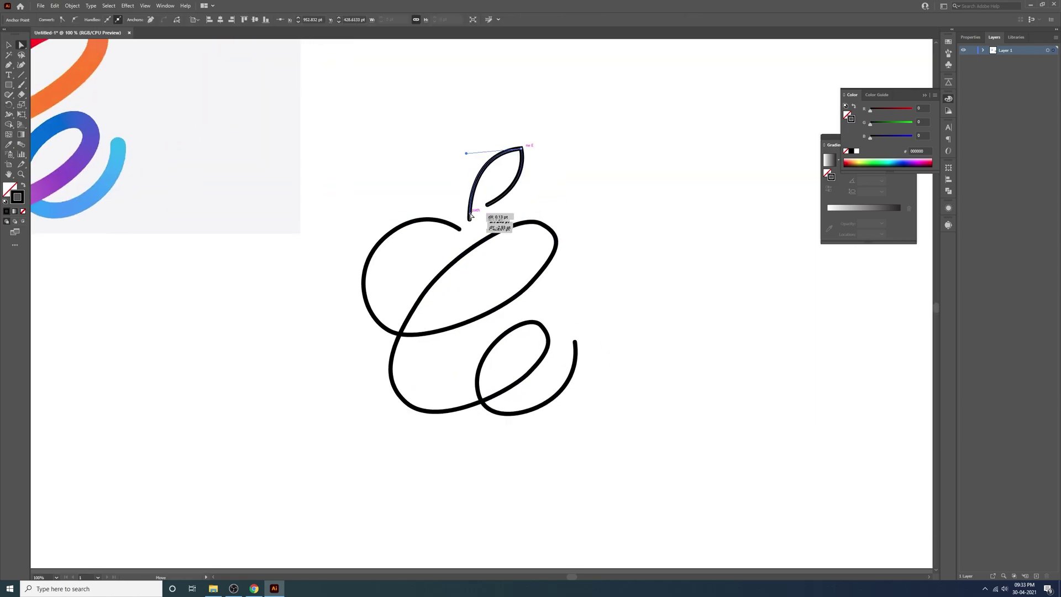
pyautogui.press('v')
pyautogui.click(571, 210)
# Smooth the curves of the apple body path with the Smooth tool, covering the upper loops and the small lower loop.
pyautogui.moveTo(559, 247); pyautogui.dragTo(516, 339)
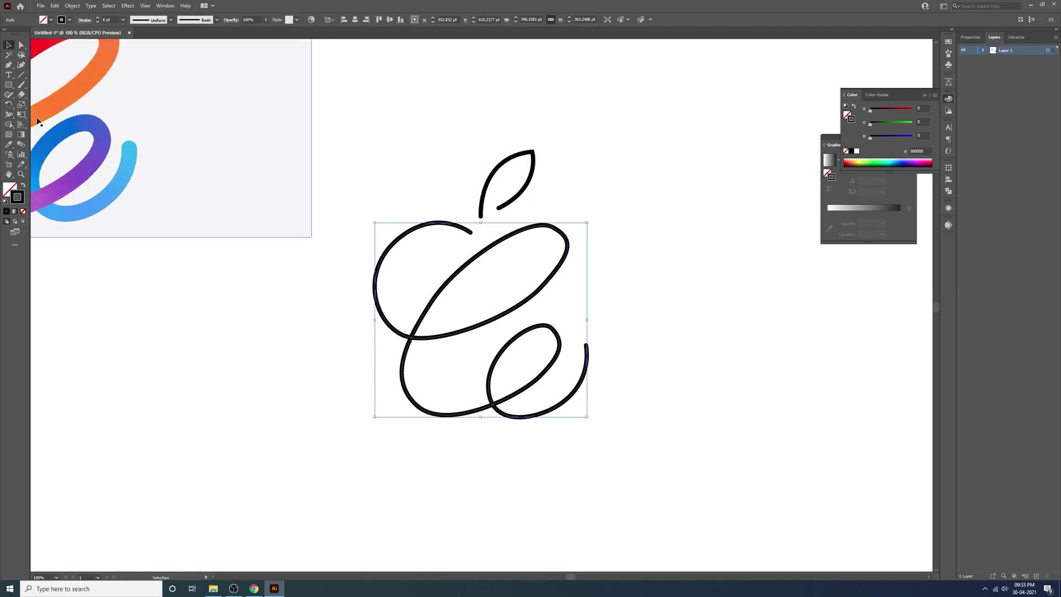
pyautogui.click(9, 96)
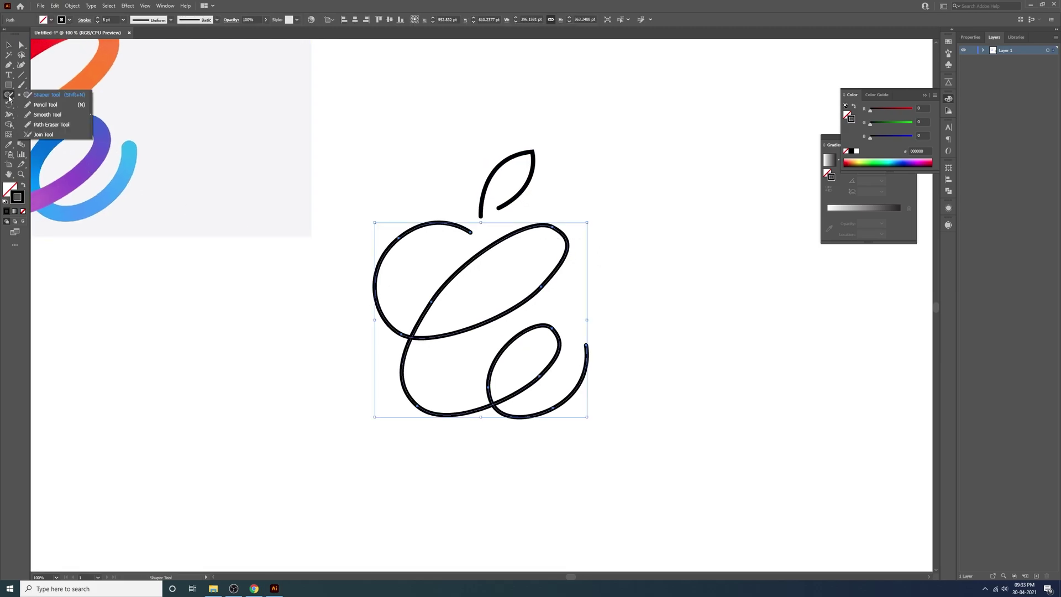
pyautogui.click(47, 115)
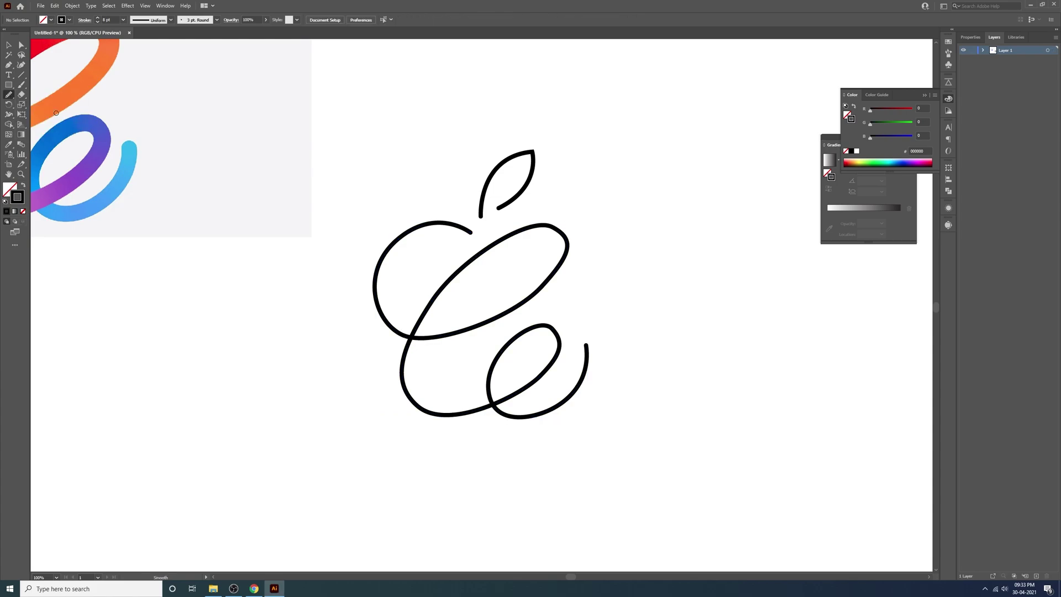
pyautogui.press('v')
pyautogui.moveTo(581, 222); pyautogui.dragTo(539, 263)
pyautogui.click(9, 94)
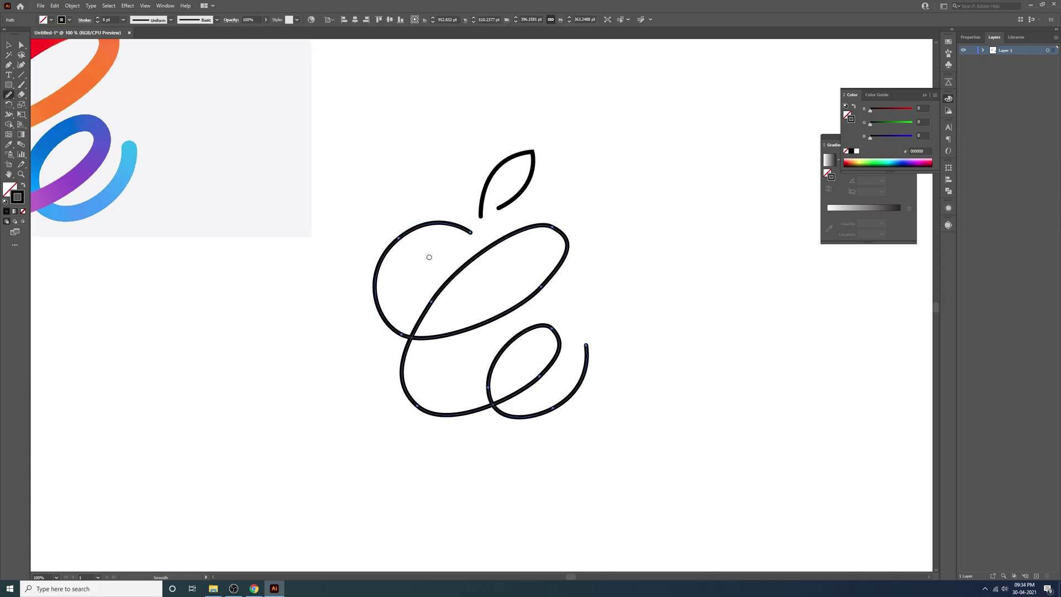
pyautogui.moveTo(426, 222)
pyautogui.mouseDown()
pyautogui.moveTo(391, 250)
pyautogui.moveTo(371, 290)
pyautogui.moveTo(405, 331)
pyautogui.moveTo(461, 328)
pyautogui.moveTo(533, 297)
pyautogui.moveTo(552, 264)
pyautogui.moveTo(508, 225)
pyautogui.moveTo(557, 255)
pyautogui.moveTo(464, 226)
pyautogui.mouseUp()
pyautogui.moveTo(568, 256)
pyautogui.mouseDown()
pyautogui.moveTo(534, 227)
pyautogui.moveTo(562, 269)
pyautogui.mouseUp()
pyautogui.moveTo(483, 238)
pyautogui.mouseDown()
pyautogui.moveTo(399, 352)
pyautogui.moveTo(463, 410)
pyautogui.moveTo(563, 330)
pyautogui.moveTo(593, 369)
pyautogui.moveTo(533, 333)
pyautogui.moveTo(582, 337)
pyautogui.mouseUp()
pyautogui.moveTo(490, 390)
pyautogui.mouseDown()
pyautogui.moveTo(533, 330)
pyautogui.moveTo(510, 348)
pyautogui.moveTo(540, 368)
pyautogui.moveTo(533, 335)
pyautogui.moveTo(536, 371)
pyautogui.mouseUp()
# Accept the Smooth tool's mid-range Fidelity, smooth the small lower loop's outer curve and deselect the path.
pyautogui.doubleClick(8, 97)
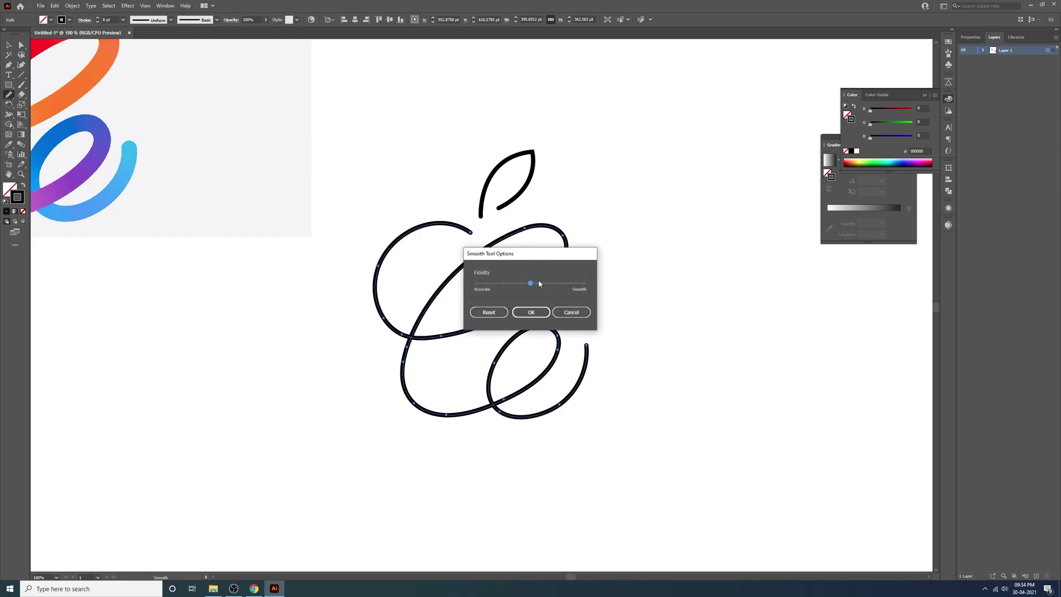
pyautogui.click(531, 312)
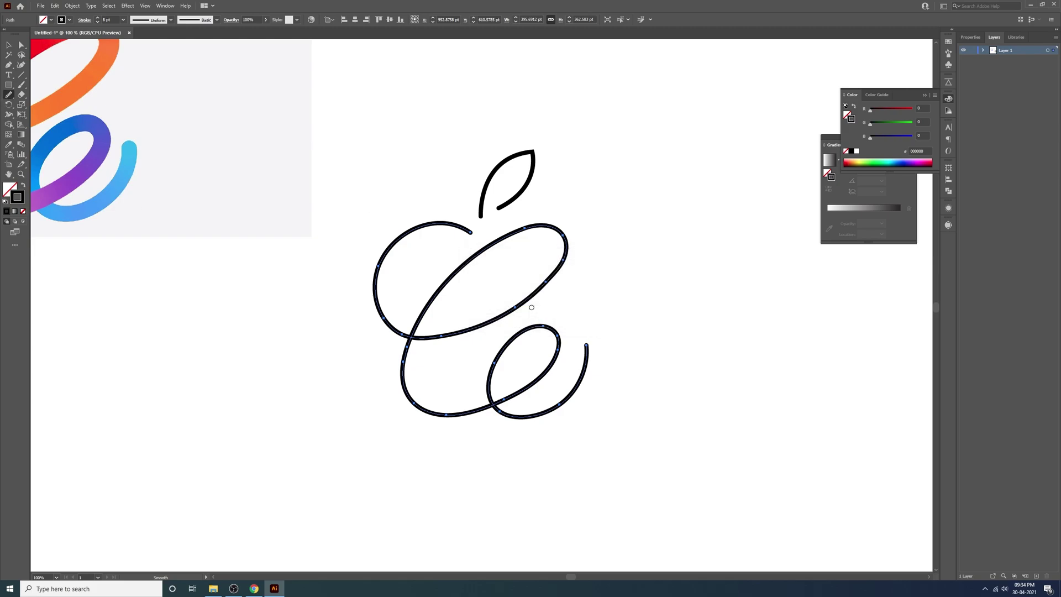
pyautogui.moveTo(552, 356)
pyautogui.mouseDown()
pyautogui.moveTo(552, 331)
pyautogui.moveTo(498, 369)
pyautogui.moveTo(503, 353)
pyautogui.moveTo(522, 379)
pyautogui.moveTo(508, 395)
pyautogui.moveTo(420, 316)
pyautogui.moveTo(496, 261)
pyautogui.moveTo(473, 250)
pyautogui.moveTo(523, 219)
pyautogui.moveTo(562, 247)
pyautogui.moveTo(467, 321)
pyautogui.moveTo(390, 267)
pyautogui.moveTo(421, 396)
pyautogui.moveTo(550, 330)
pyautogui.mouseUp()
pyautogui.press('v')
pyautogui.click(640, 406)
pyautogui.click(500, 372)
pyautogui.click(482, 185)
pyautogui.click(711, 227)
pyautogui.scroll(-1, 613, 403)
pyautogui.moveTo(643, 342); pyautogui.dragTo(643, 342)
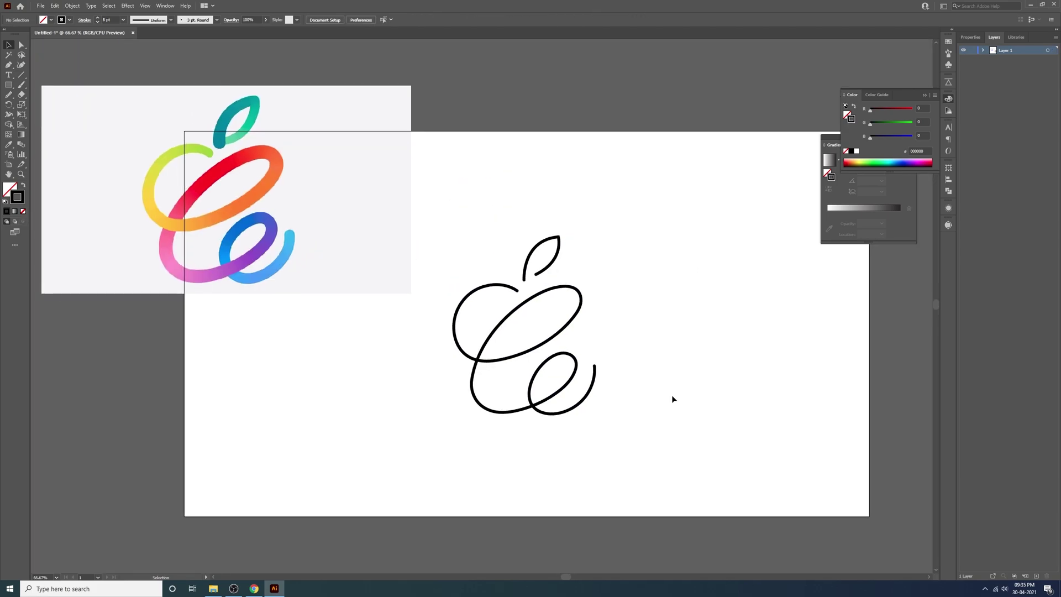
# Move the reference image further up above the artboard and deselect it.
pyautogui.click(308, 240)
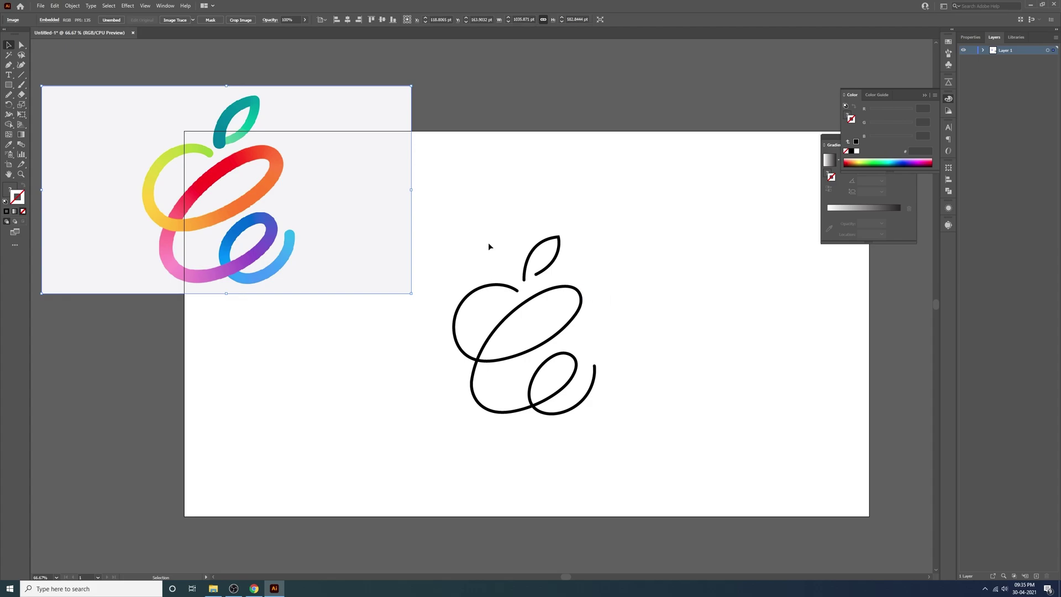
pyautogui.moveTo(376, 263); pyautogui.dragTo(377, 97)
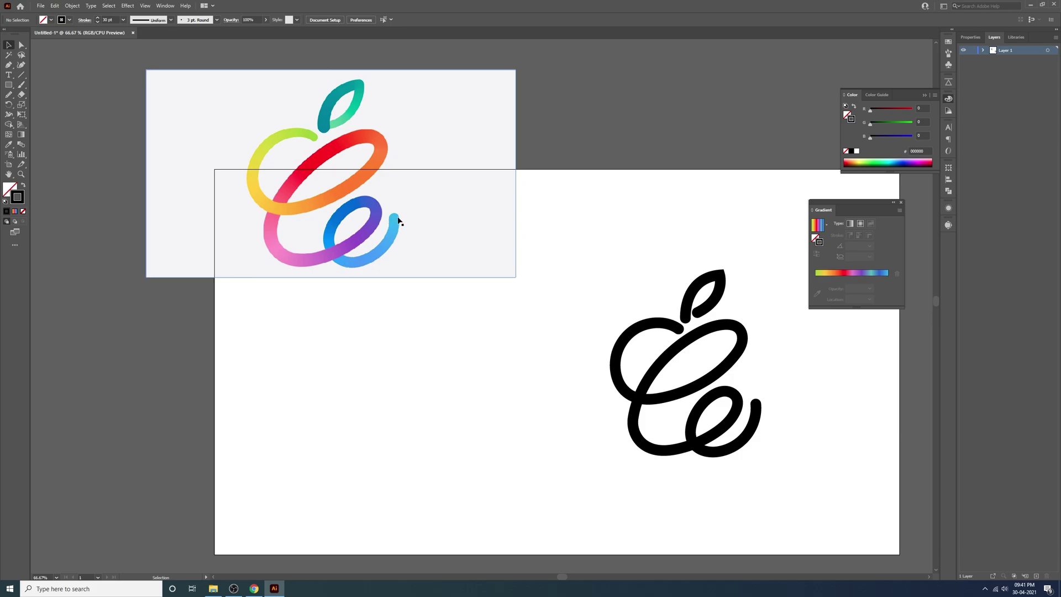
pyautogui.click(366, 350)
# Draw a 72 pt square below the reference image with a black fill and no stroke.
pyautogui.press('m')
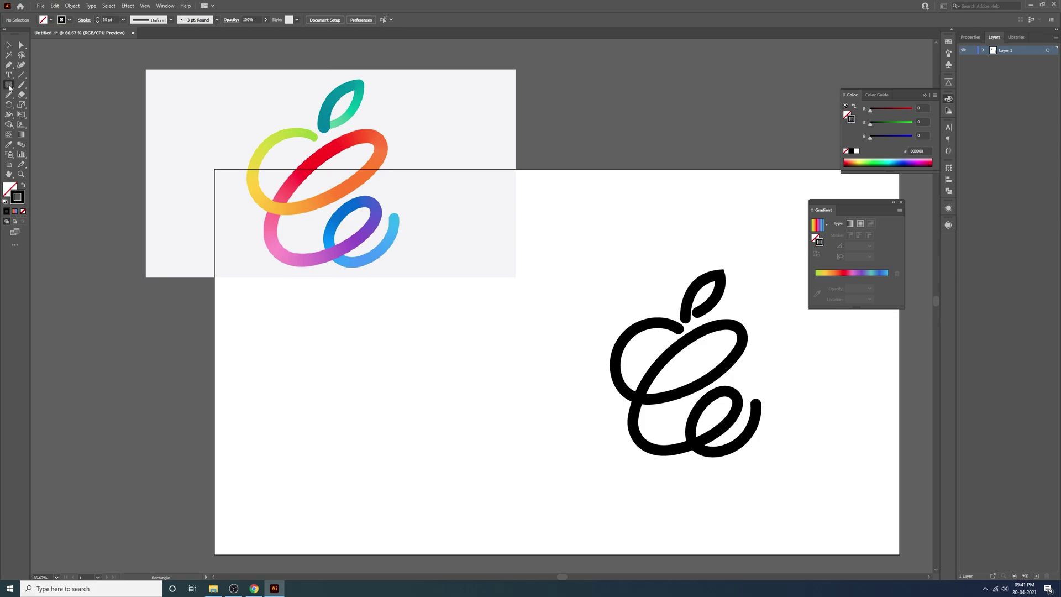
pyautogui.moveTo(281, 326)
pyautogui.mouseDown()
pyautogui.moveTo(334, 365)
pyautogui.moveTo(325, 356)
pyautogui.mouseUp()
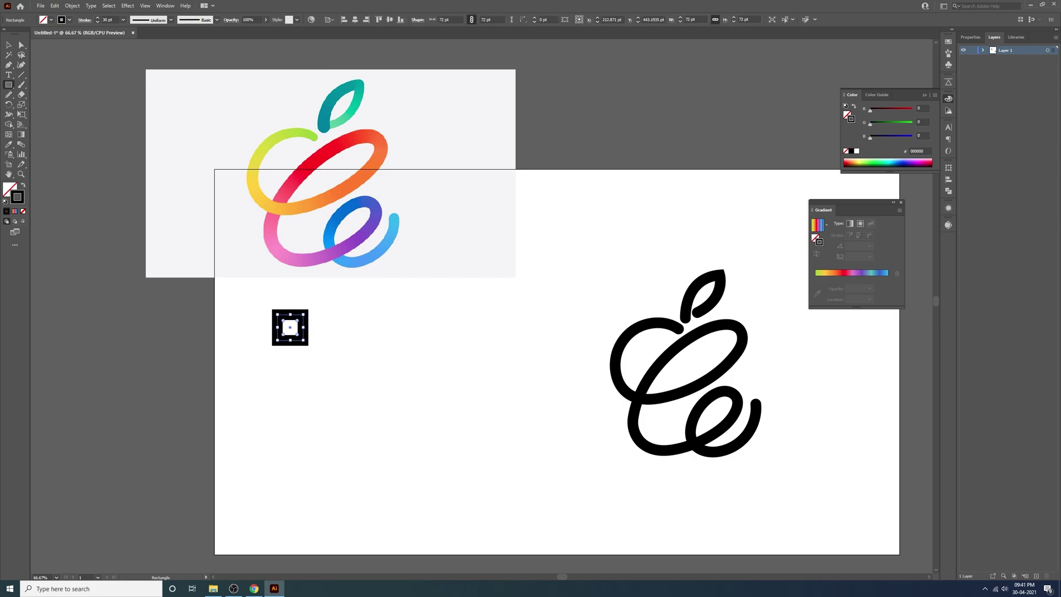
pyautogui.click(23, 185)
pyautogui.press('v')
pyautogui.click(293, 349)
pyautogui.click(292, 335)
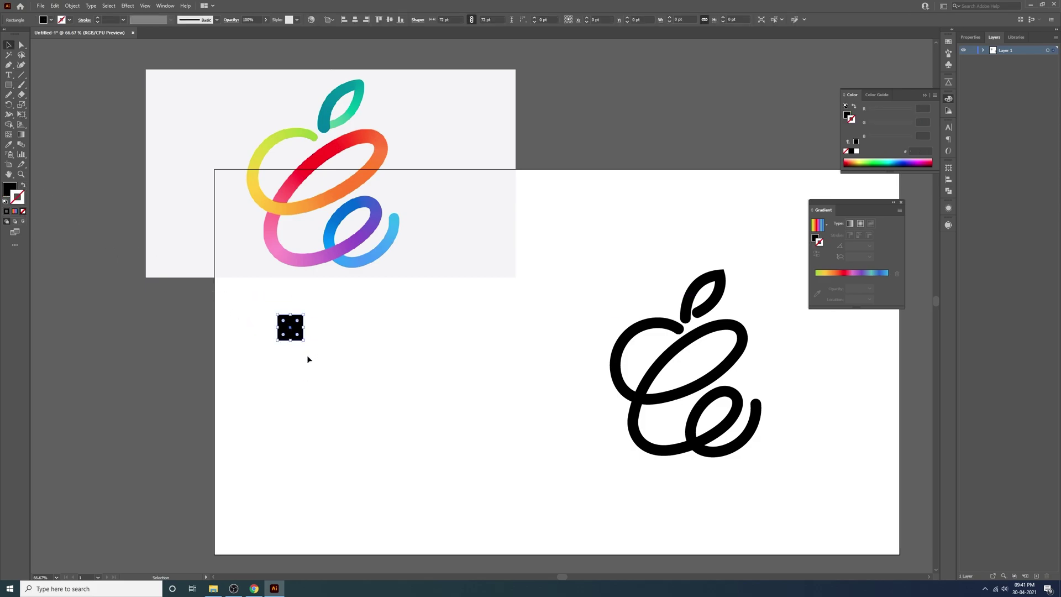
# Duplicate the black square straight down at equal spacing to form a column of seven squares.
pyautogui.moveTo(294, 327); pyautogui.dragTo(291, 363)
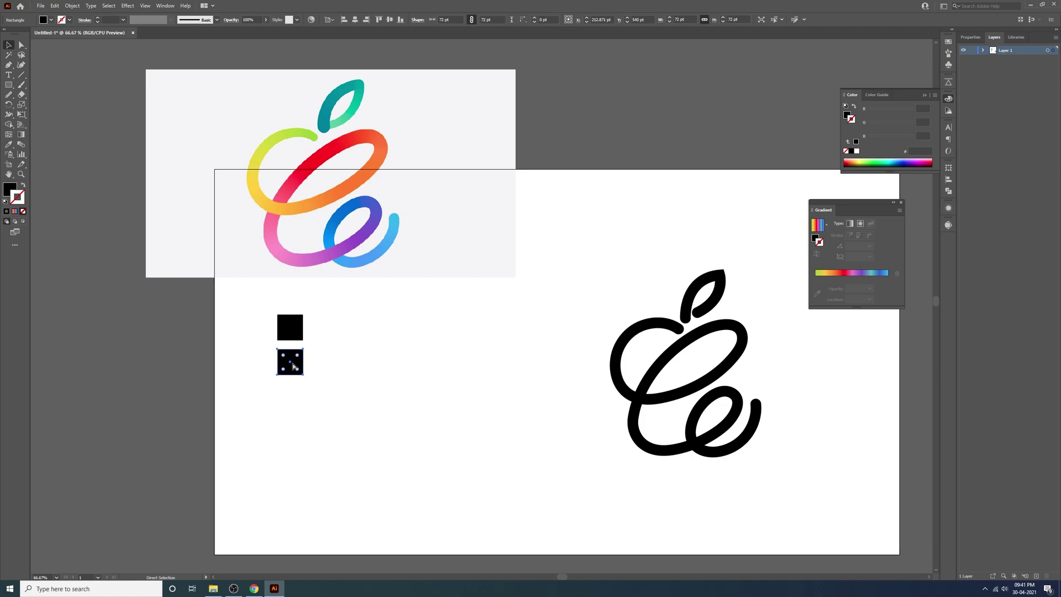
pyautogui.hotkey('ctrl', 'd')
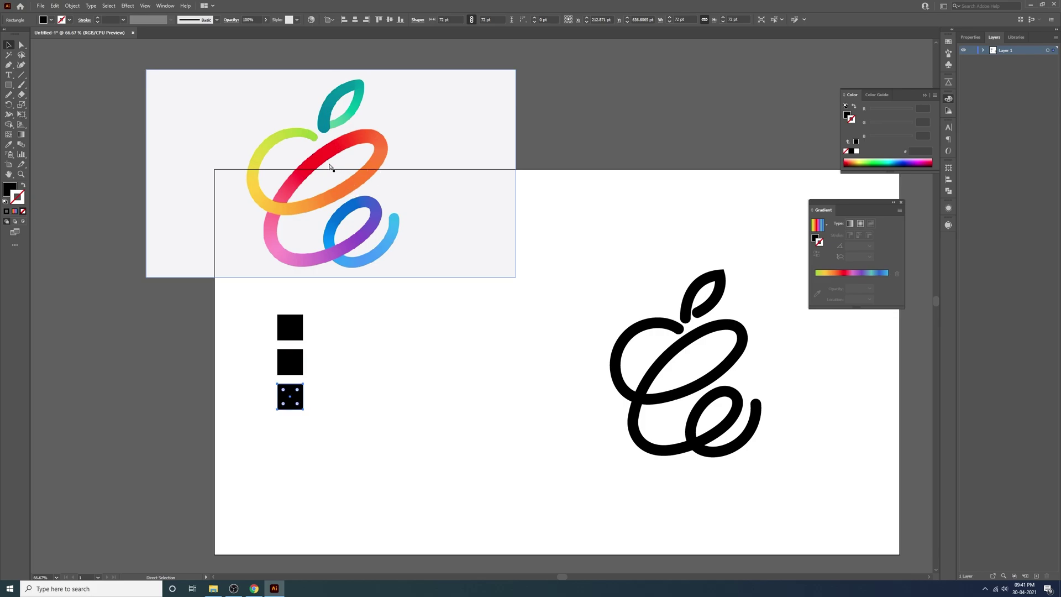
pyautogui.hotkey('ctrl', 'd')
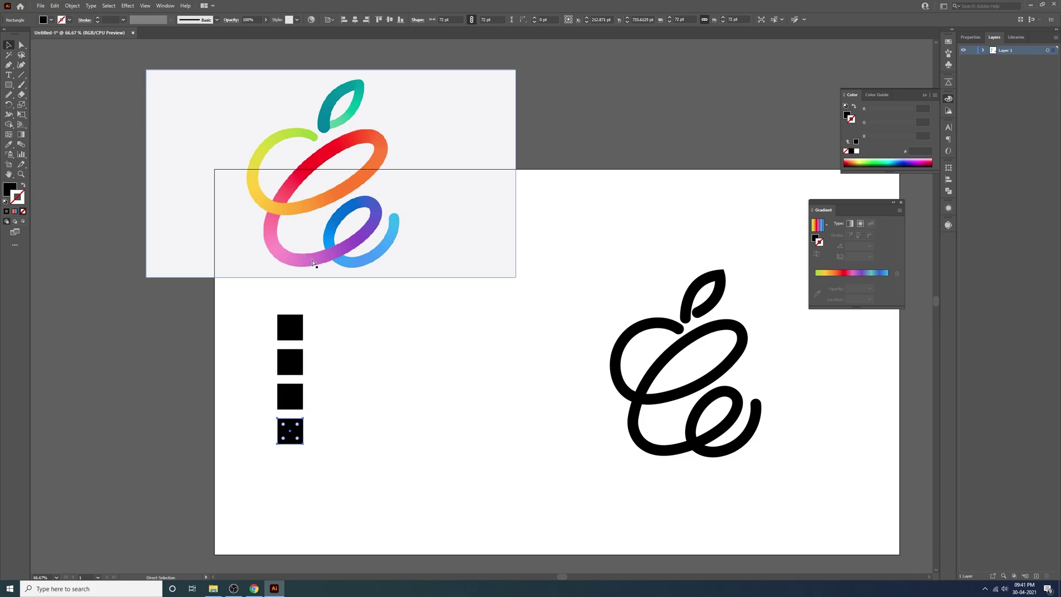
pyautogui.hotkey('ctrl', 'd')
pyautogui.hotkey('ctrl', 'd')
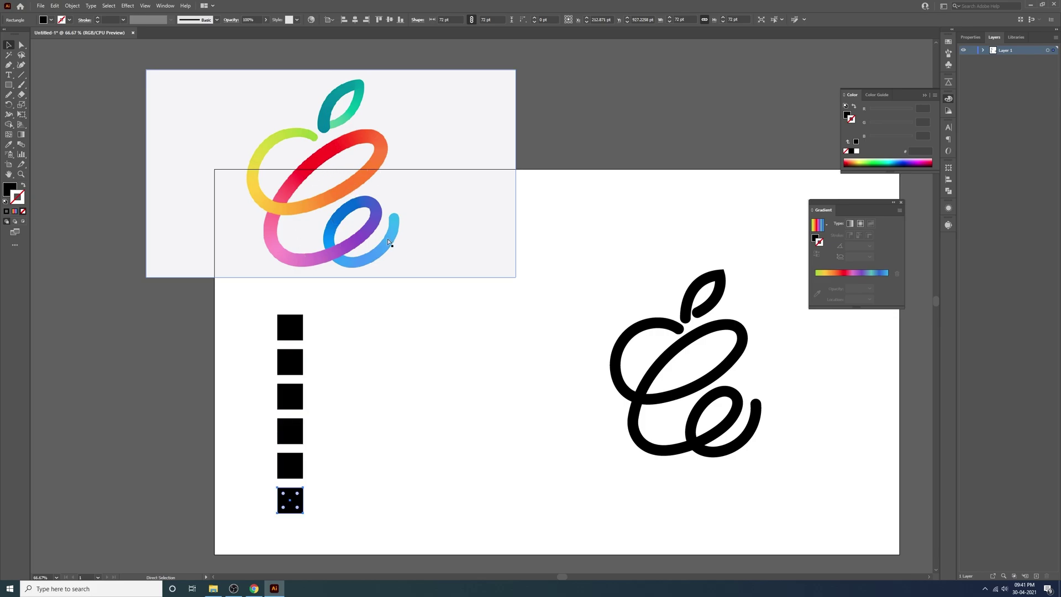
pyautogui.hotkey('ctrl', 'd')
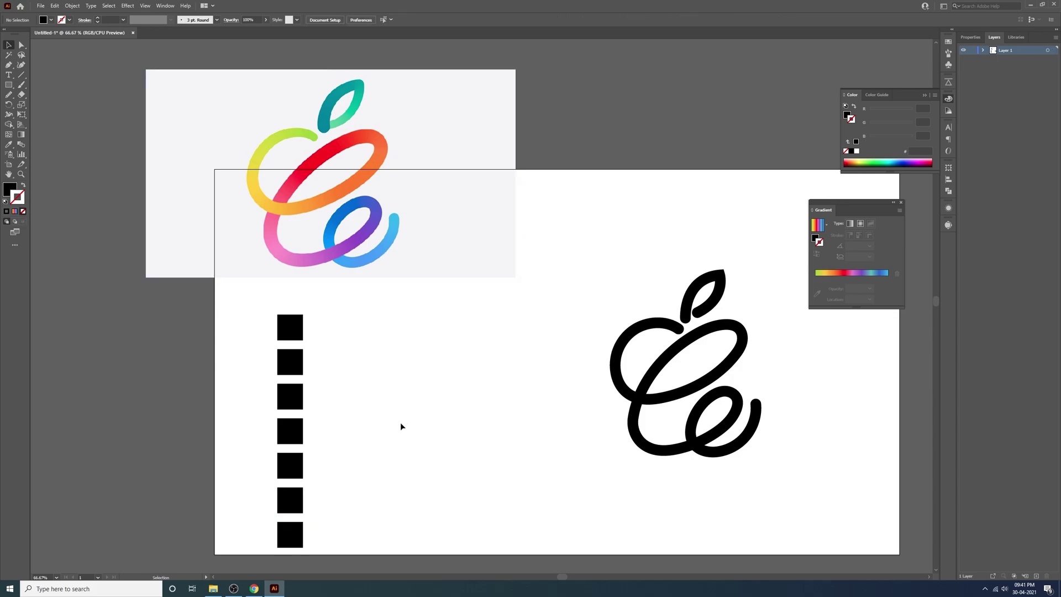
# Move the whole column of seven squares slightly up and to the left, then deselect it.
pyautogui.moveTo(343, 324); pyautogui.dragTo(256, 517)
pyautogui.moveTo(324, 319); pyautogui.dragTo(276, 513)
pyautogui.click(376, 482)
# Fill the first two squares with the green and yellow sampled from the reference logo's upper loop.
pyautogui.click(278, 309)
pyautogui.click(9, 146)
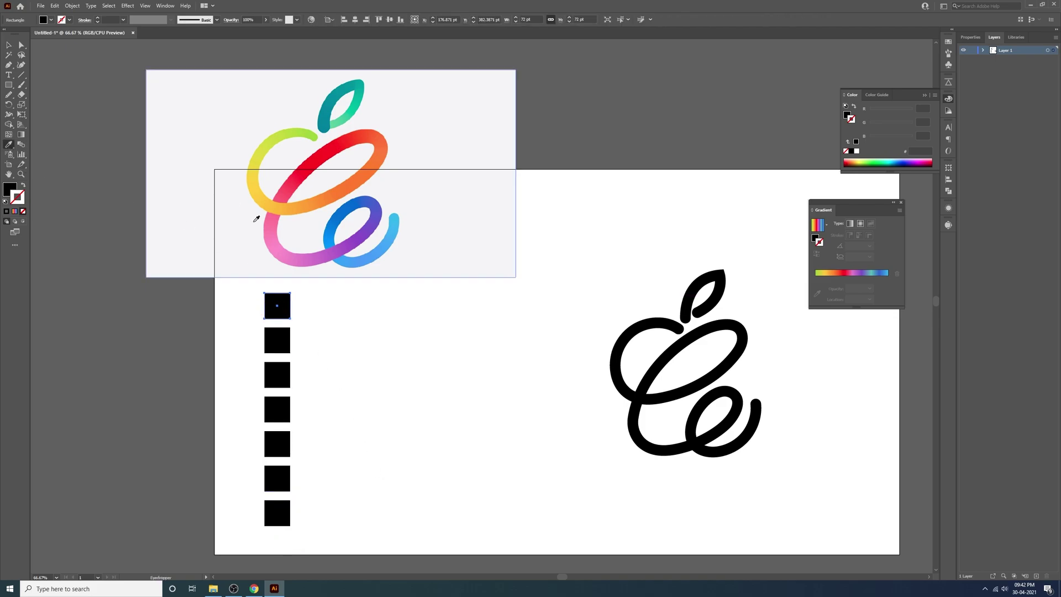
pyautogui.click(316, 134)
pyautogui.press('v')
pyautogui.click(275, 340)
pyautogui.press('i')
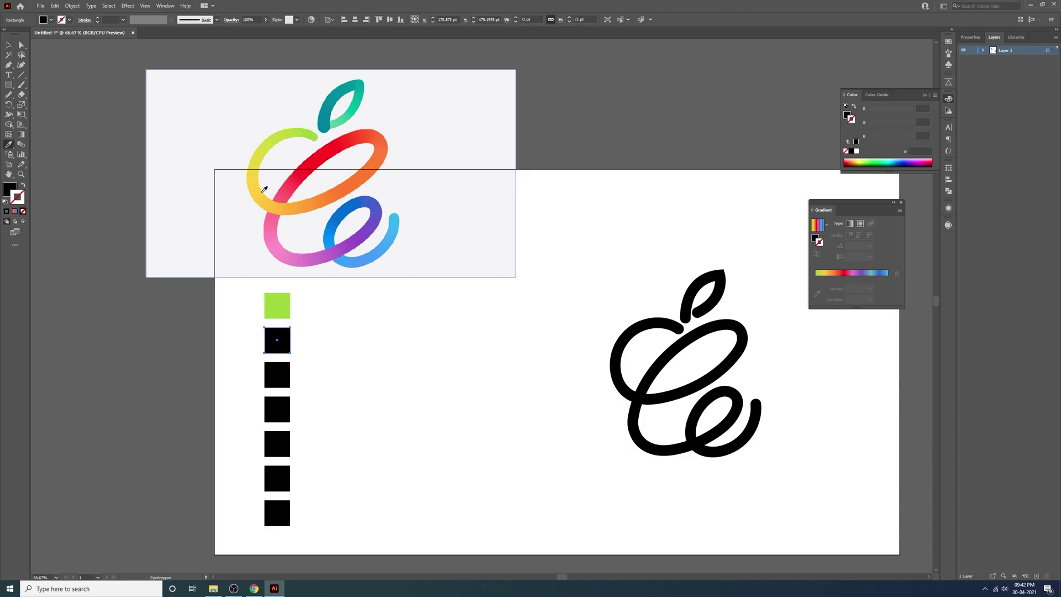
pyautogui.click(264, 196)
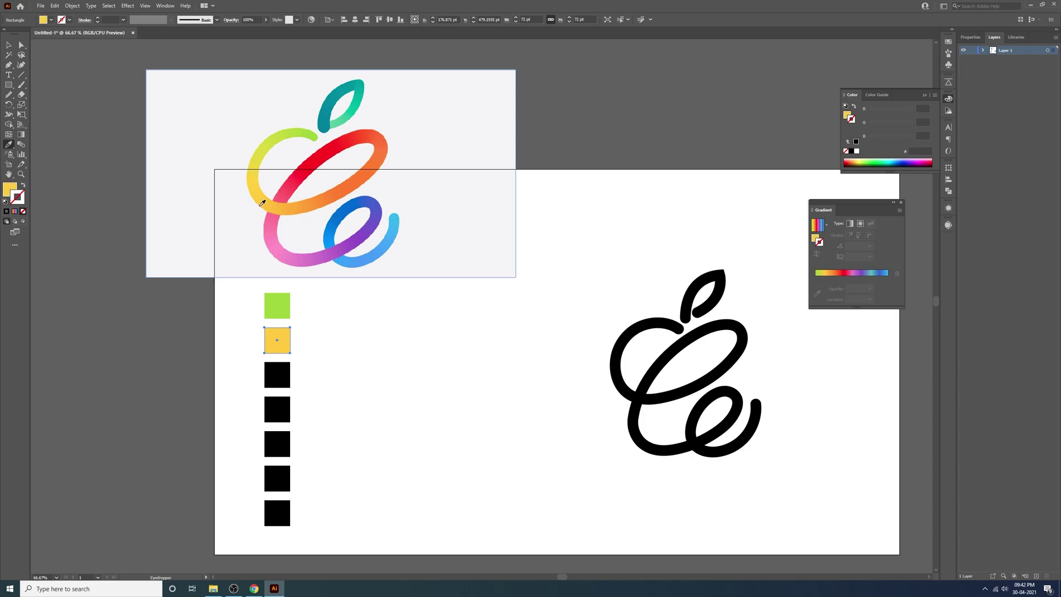
# Fill the third, fourth and fifth squares with the orange, red and purple sampled from the reference logo.
pyautogui.keyDown('ctrl'); pyautogui.click(276, 374); pyautogui.keyUp('ctrl')
pyautogui.click(299, 209)
pyautogui.keyDown('ctrl'); pyautogui.click(277, 408); pyautogui.keyUp('ctrl')
pyautogui.click(310, 165)
pyautogui.keyDown('ctrl'); pyautogui.click(277, 444); pyautogui.keyUp('ctrl')
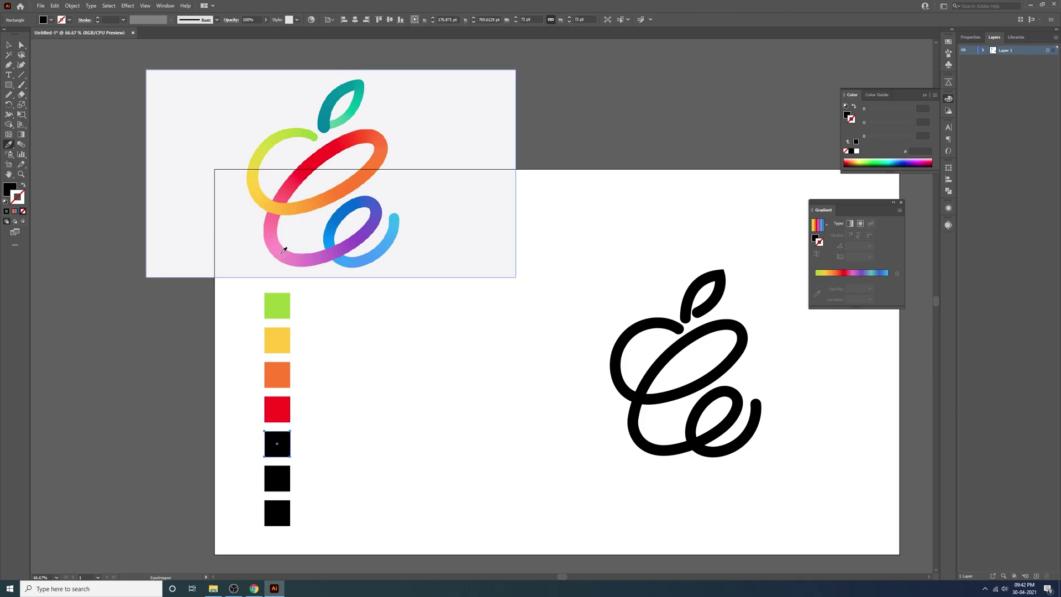
pyautogui.click(349, 235)
# Fill the last two squares with the blue and light blue sampled from the reference's small loop, then deselect.
pyautogui.keyDown('ctrl'); pyautogui.click(277, 478); pyautogui.keyUp('ctrl')
pyautogui.click(334, 221)
pyautogui.keyDown('ctrl'); pyautogui.click(277, 513); pyautogui.keyUp('ctrl')
pyautogui.click(396, 212)
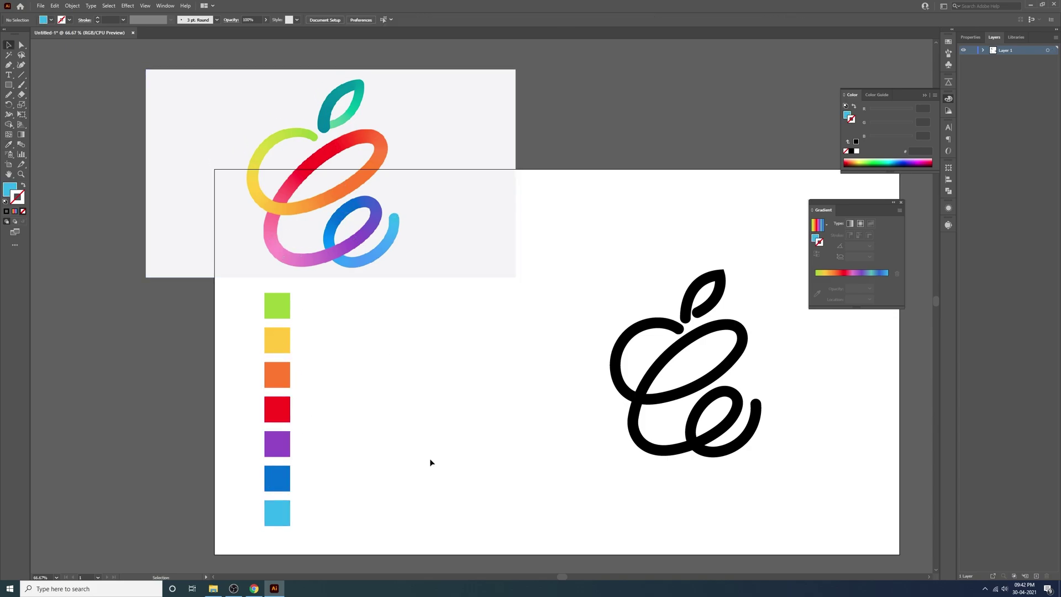
pyautogui.press('v')
pyautogui.click(362, 359)
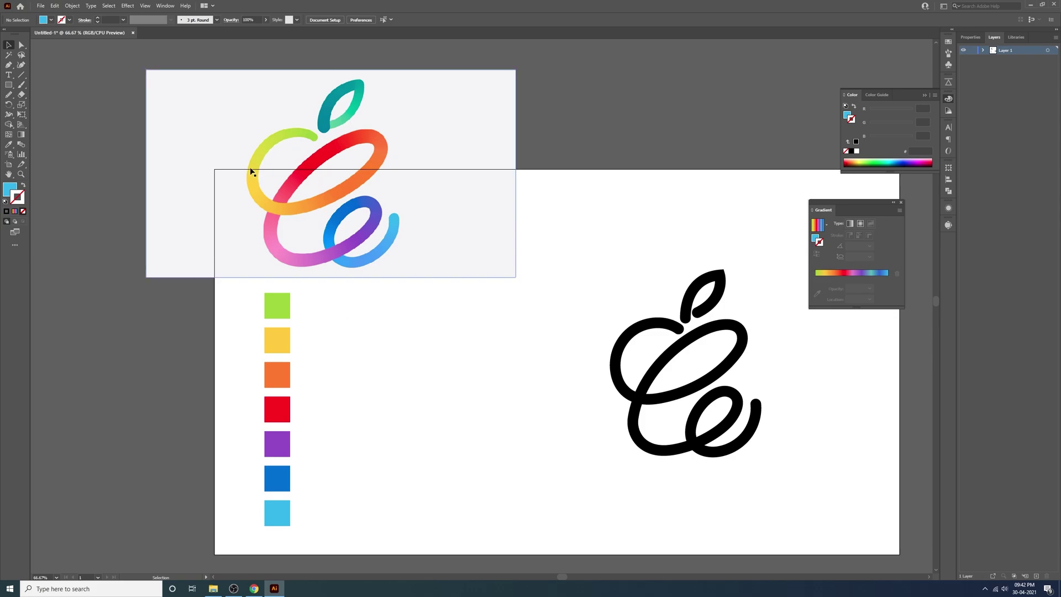
# Add a parallel column of six smaller square copies, about 42 pt wide, from yellow to light blue, and distribute them evenly vertically.
pyautogui.moveTo(327, 307); pyautogui.dragTo(325, 512)
pyautogui.click(367, 462)
pyautogui.moveTo(381, 462); pyautogui.dragTo(384, 463)
pyautogui.moveTo(315, 326); pyautogui.dragTo(310, 356)
pyautogui.hotkey('ctrl', 'z')
pyautogui.click(316, 439)
pyautogui.moveTo(316, 439); pyautogui.dragTo(318, 418)
pyautogui.moveTo(316, 408); pyautogui.dragTo(315, 324)
pyautogui.click(316, 309)
pyautogui.press('Delete')
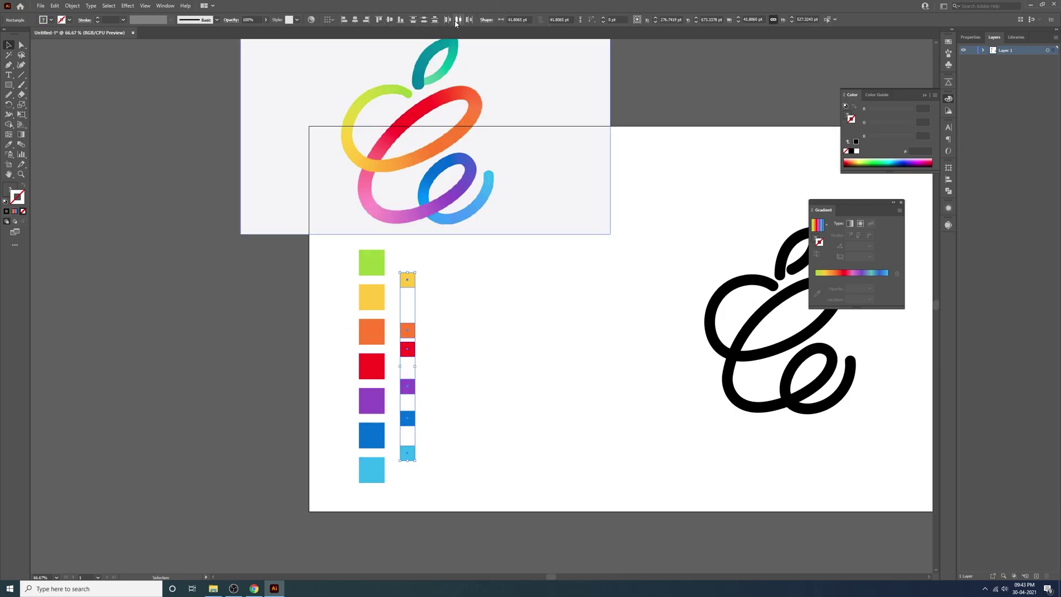
pyautogui.click(423, 20)
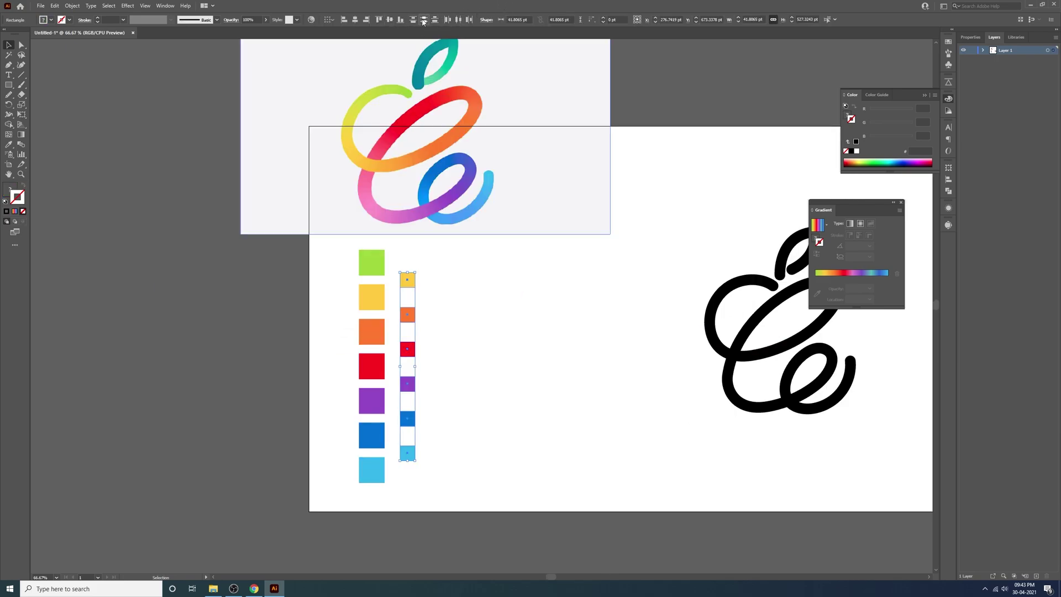
pyautogui.click(480, 378)
# Recolour the first two small squares with the yellow-green and light orange sampled from the reference logo.
pyautogui.moveTo(497, 379); pyautogui.dragTo(431, 395)
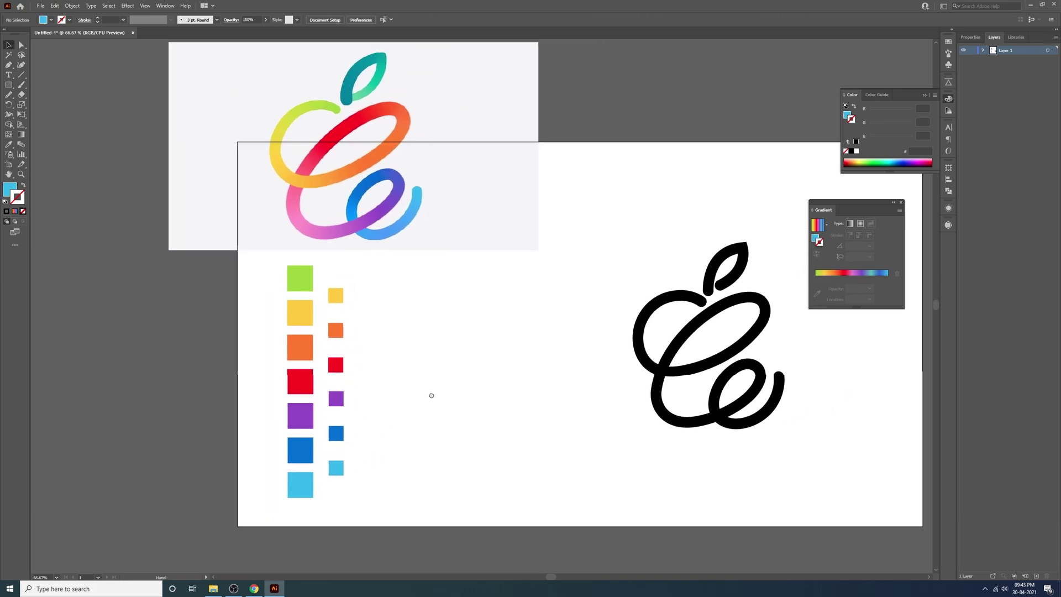
pyautogui.scroll(1, 414, 420)
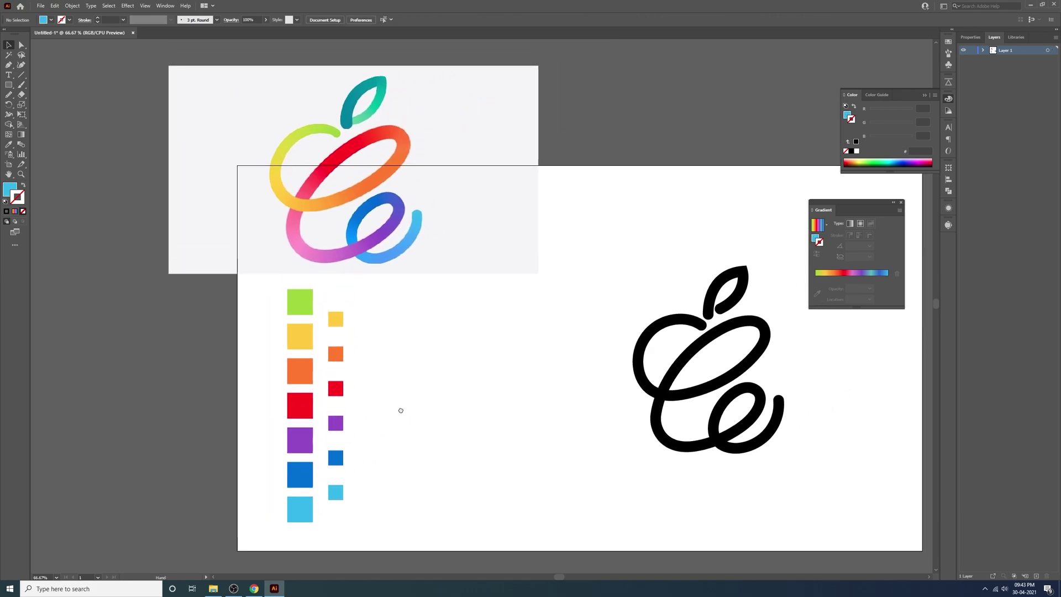
pyautogui.click(340, 319)
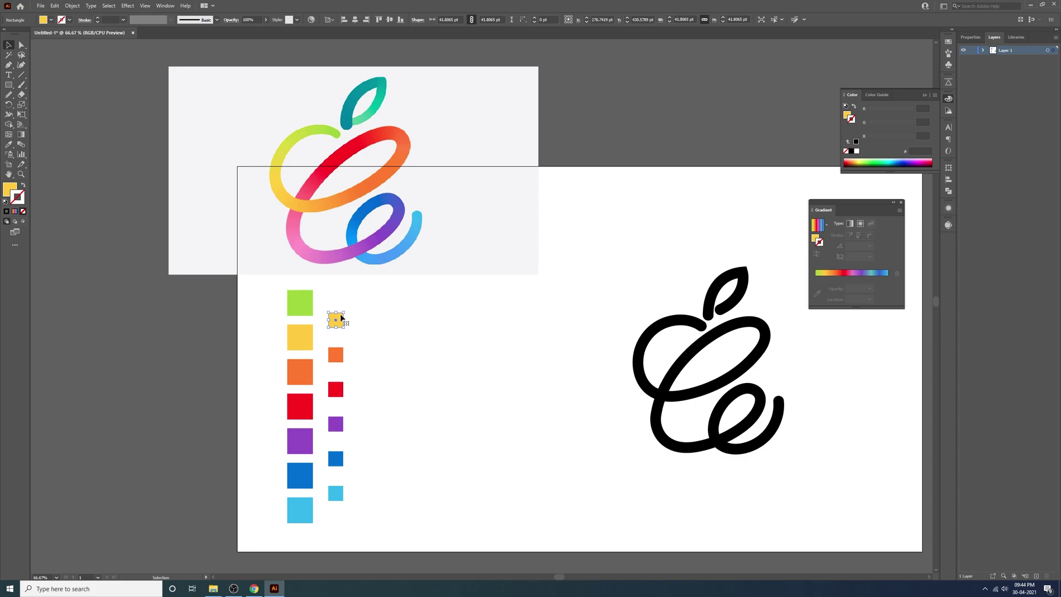
pyautogui.press('i')
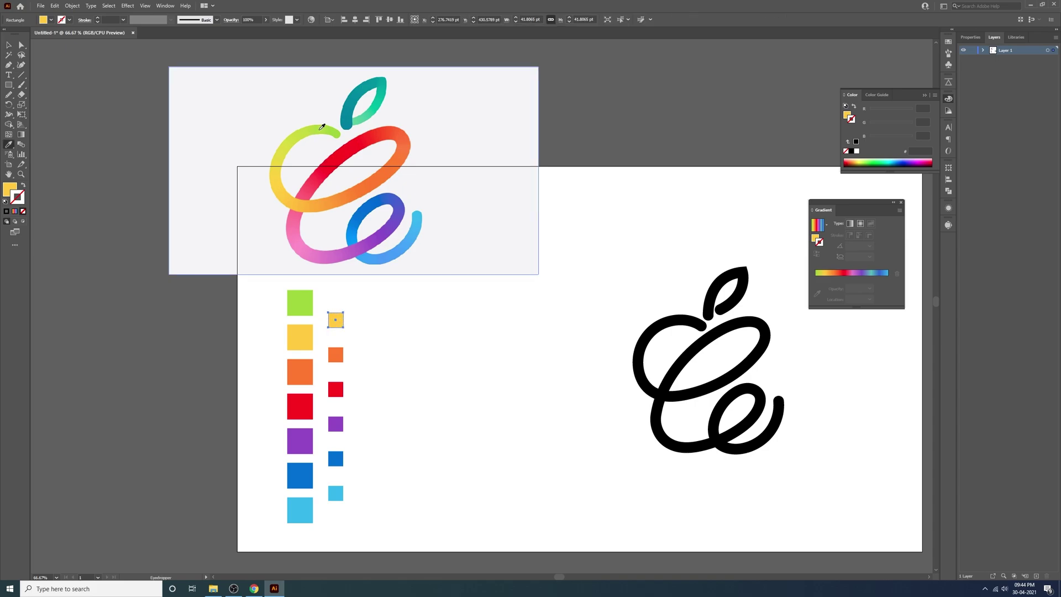
pyautogui.press('v')
pyautogui.click(336, 354)
pyautogui.press('i')
pyautogui.click(322, 202)
# Recolour the third and fourth small squares with the red-orange and pink sampled from the reference logo.
pyautogui.press('v')
pyautogui.click(335, 389)
pyautogui.press('i')
pyautogui.click(402, 129)
pyautogui.click(392, 129)
pyautogui.click(402, 133)
pyautogui.press('v')
pyautogui.click(336, 424)
pyautogui.press('i')
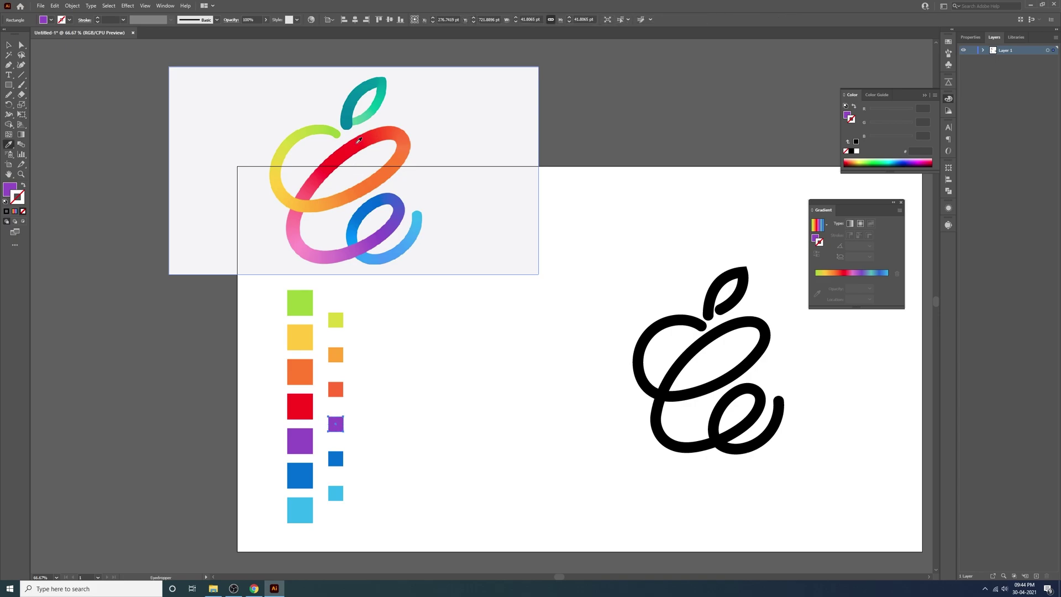
pyautogui.click(299, 239)
# Recolour the last two small squares with the indigo and sky blue sampled from the reference's small loop.
pyautogui.press('v')
pyautogui.click(335, 459)
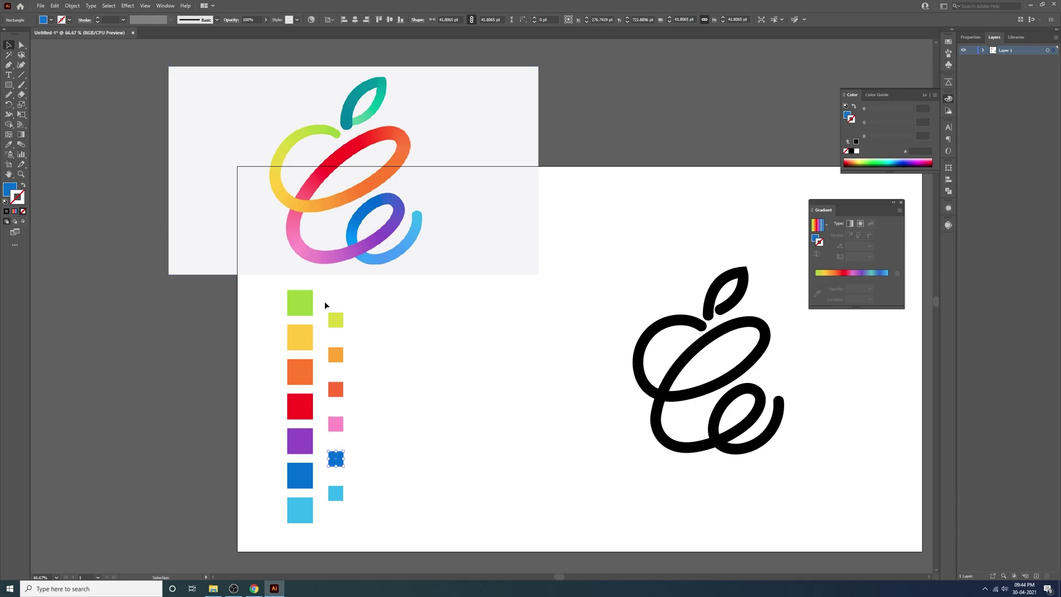
pyautogui.press('i')
pyautogui.press('v')
pyautogui.click(336, 494)
pyautogui.press('i')
pyautogui.click(372, 257)
pyautogui.press('v')
pyautogui.click(458, 432)
pyautogui.click(335, 458)
pyautogui.press('i')
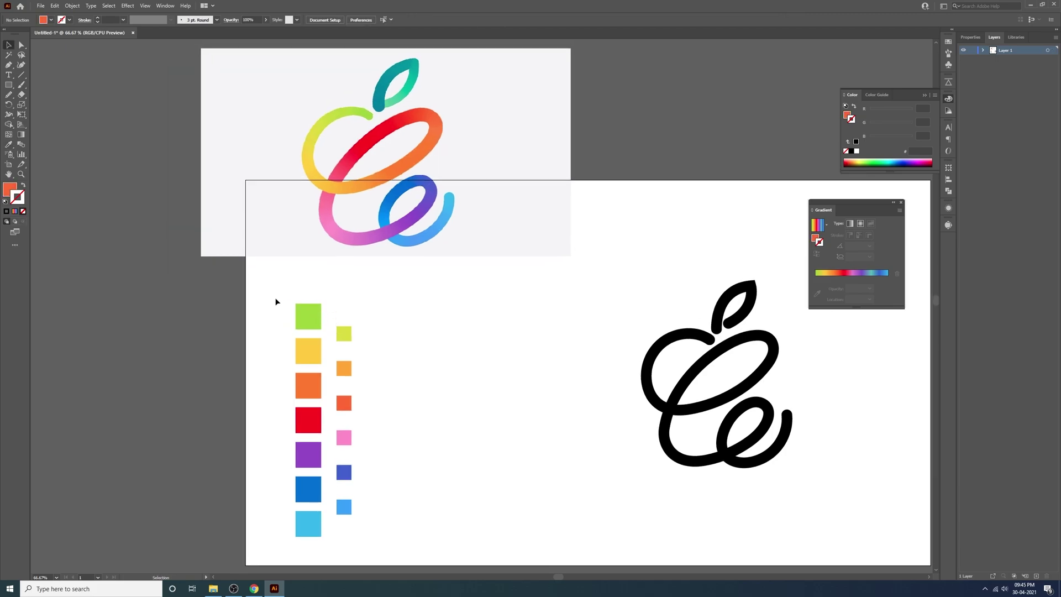
# Copy the top three large squares to their left and fill the lowest copy with the leaf's dark teal.
pyautogui.moveTo(276, 301); pyautogui.dragTo(272, 381)
pyautogui.click(251, 429)
pyautogui.click(265, 390)
pyautogui.press('i')
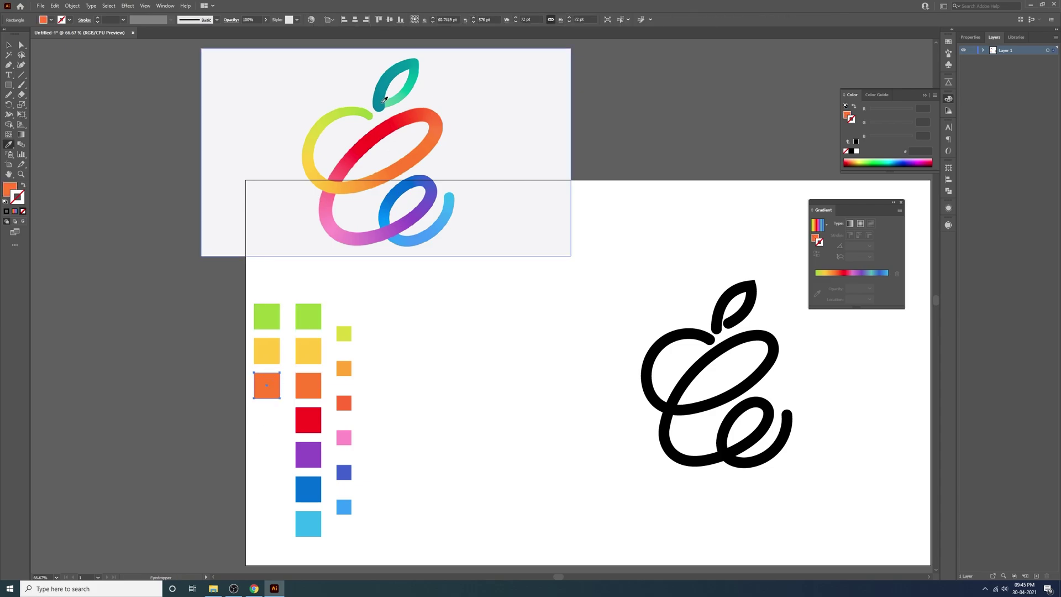
pyautogui.click(384, 103)
# Fill the middle and top copied squares with the teal green and light green sampled from the reference leaf.
pyautogui.press('v')
pyautogui.click(267, 354)
pyautogui.press('i')
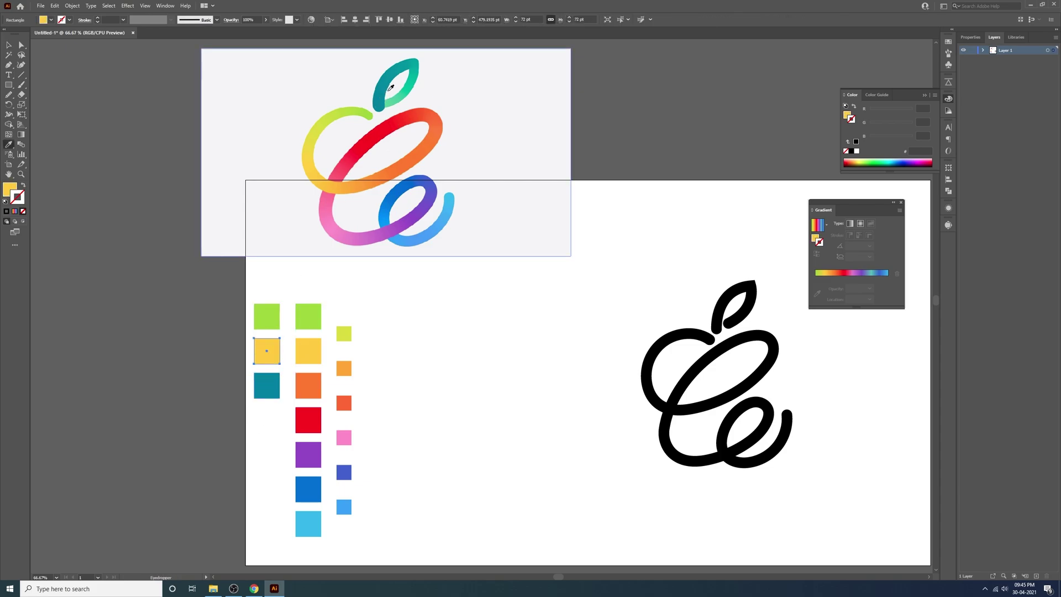
pyautogui.click(411, 65)
pyautogui.press('v')
pyautogui.click(267, 323)
pyautogui.press('i')
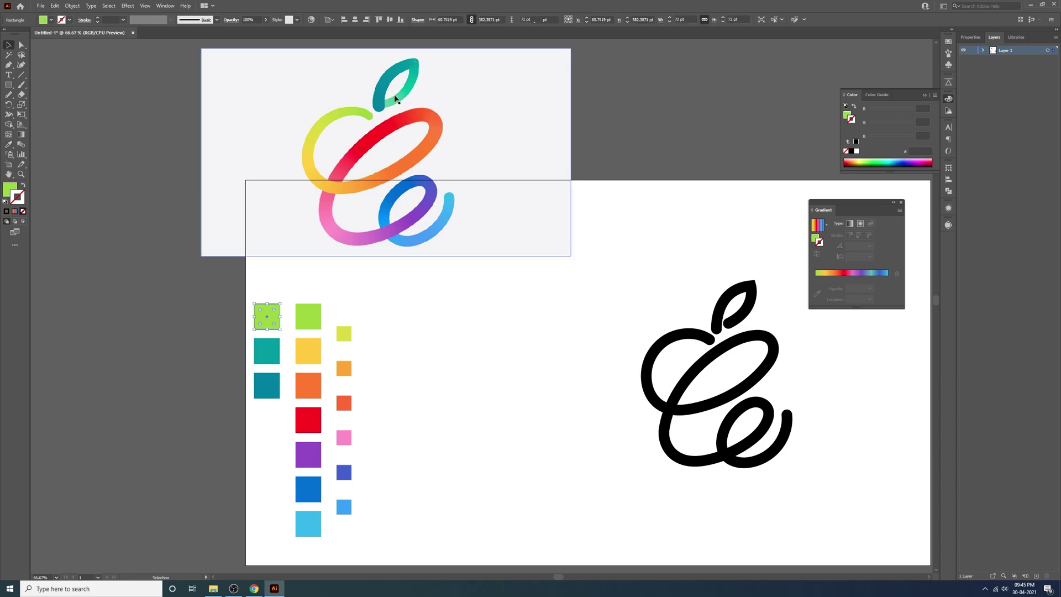
pyautogui.click(390, 101)
pyautogui.press('v')
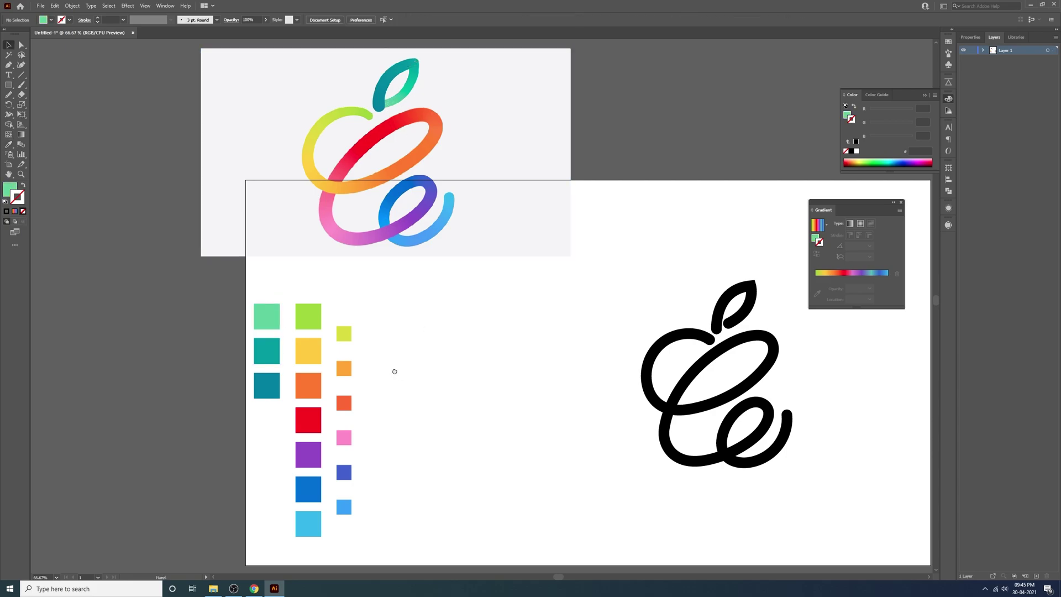
# Move the reference image up until it is clear of the artboard.
pyautogui.scroll(-1, 393, 369)
pyautogui.moveTo(403, 230); pyautogui.dragTo(423, 125)
pyautogui.click(495, 297)
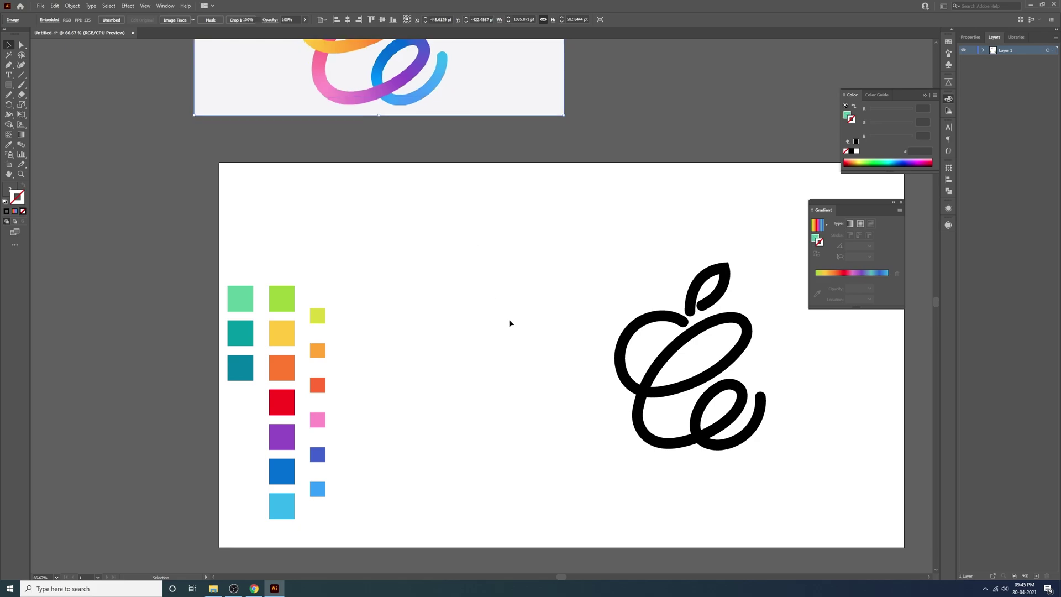
# Move the traced apple body and leaf together horizontally to about the middle of the artboard.
pyautogui.scroll(-2, 410, 308)
pyautogui.moveTo(495, 242); pyautogui.dragTo(729, 458)
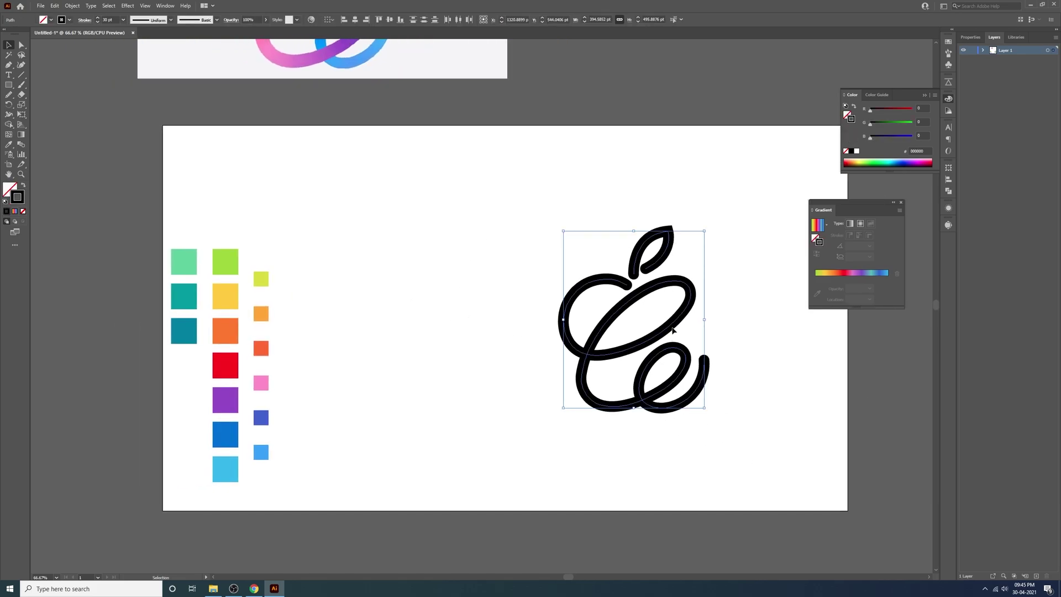
pyautogui.moveTo(672, 327); pyautogui.dragTo(546, 218)
pyautogui.moveTo(649, 303); pyautogui.dragTo(541, 303)
pyautogui.hotkey('ctrl', 'shift', 'a')
# Apply a white-to-black linear gradient to the stroke of the apple body path.
pyautogui.click(515, 390)
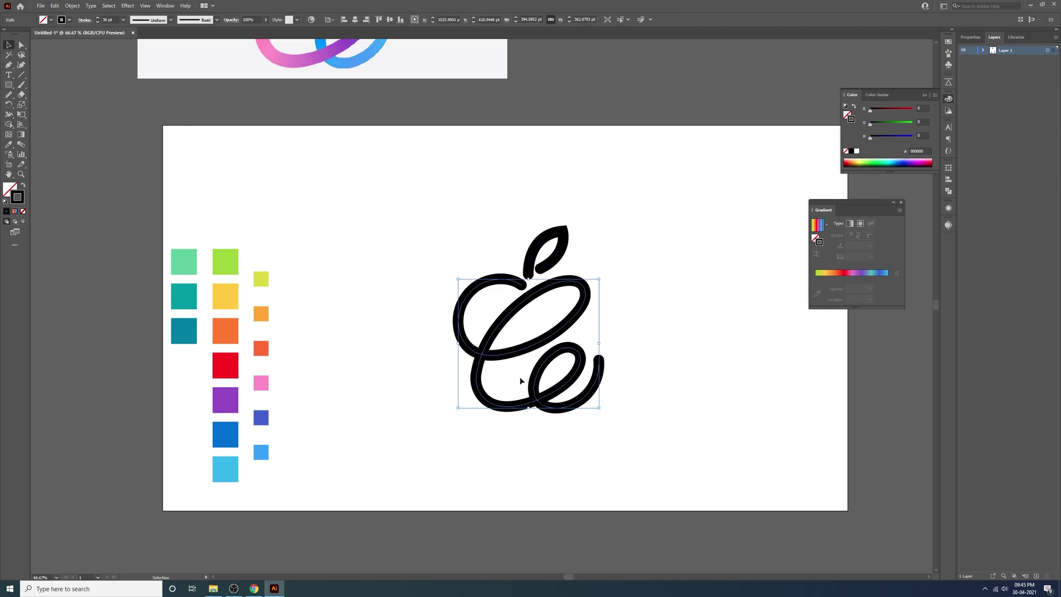
pyautogui.click(15, 213)
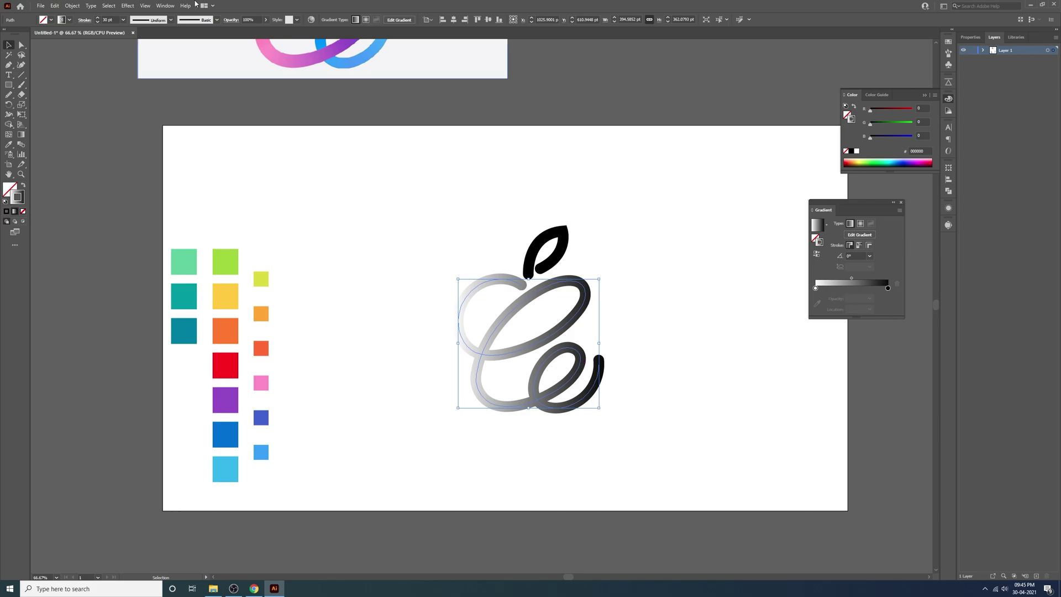
pyautogui.click(164, 6)
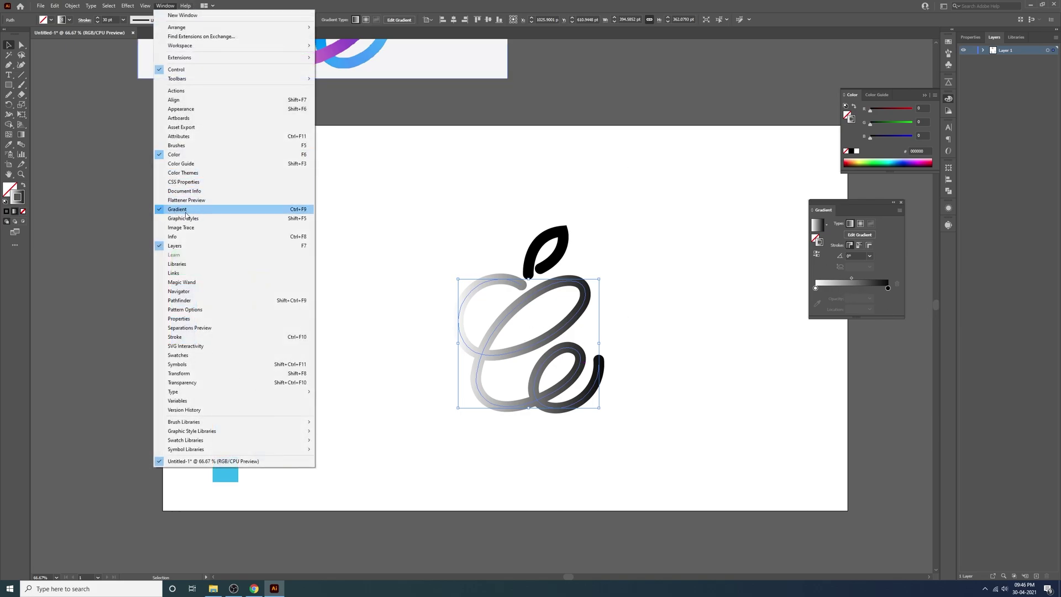
pyautogui.click(842, 203)
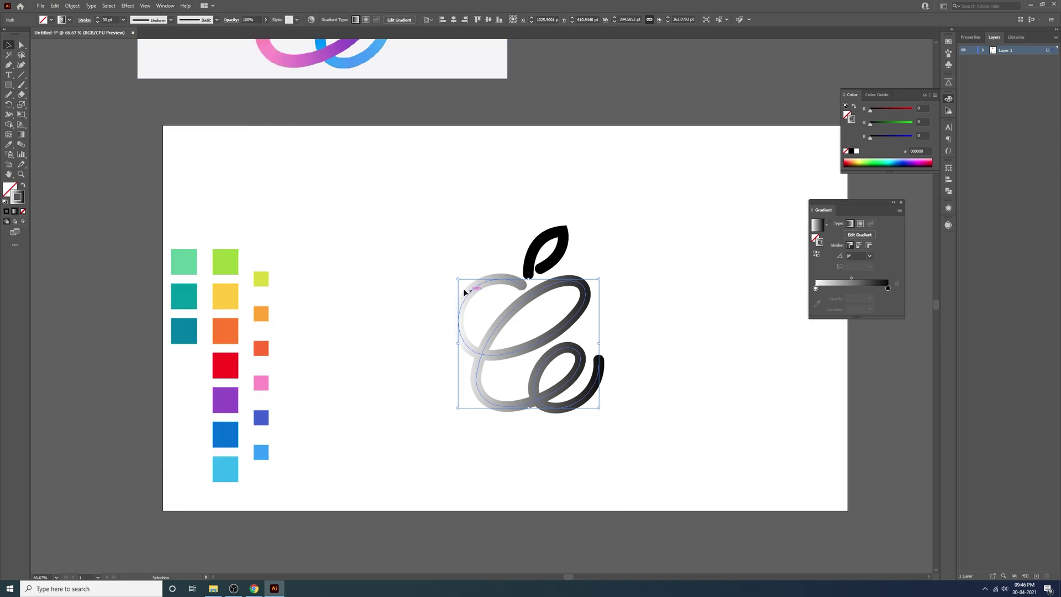
# Colour the start stop of the apple body's stroke gradient with the bright green swatch and the end stop with the light blue swatch.
pyautogui.click(815, 288)
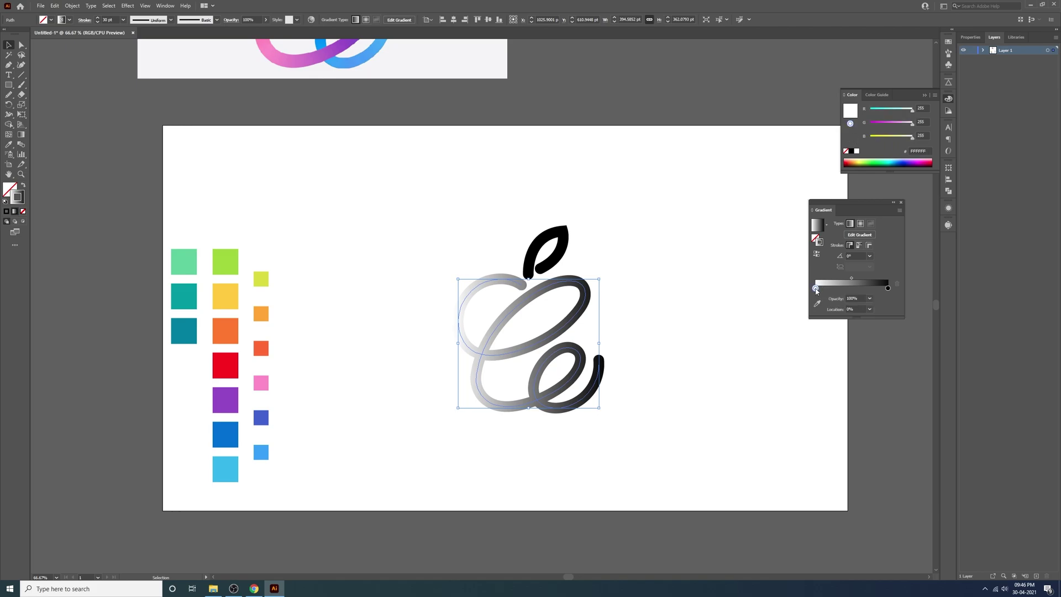
pyautogui.click(816, 303)
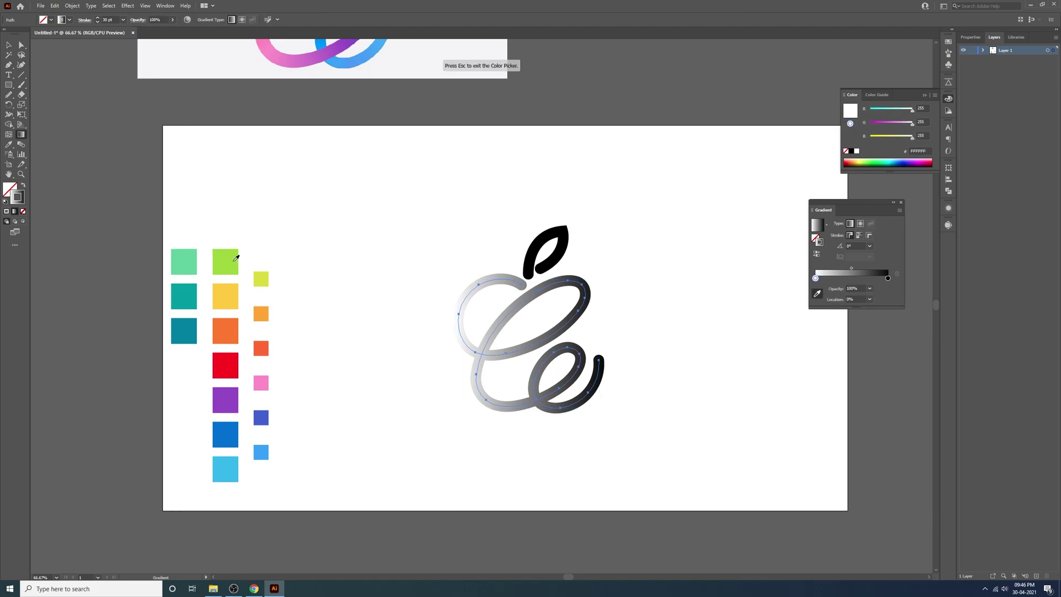
pyautogui.click(232, 260)
pyautogui.click(888, 278)
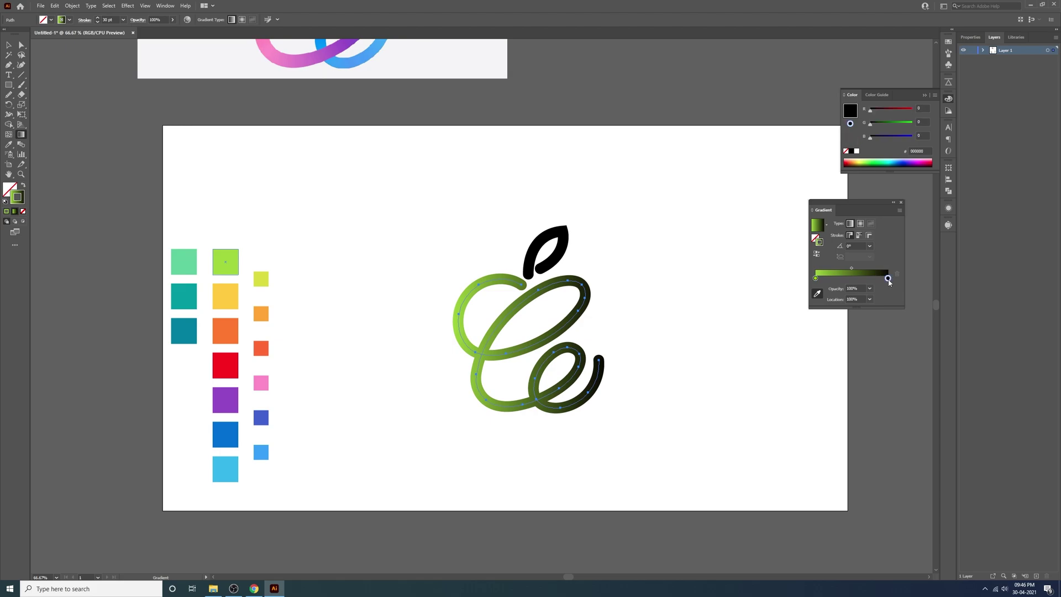
pyautogui.click(816, 295)
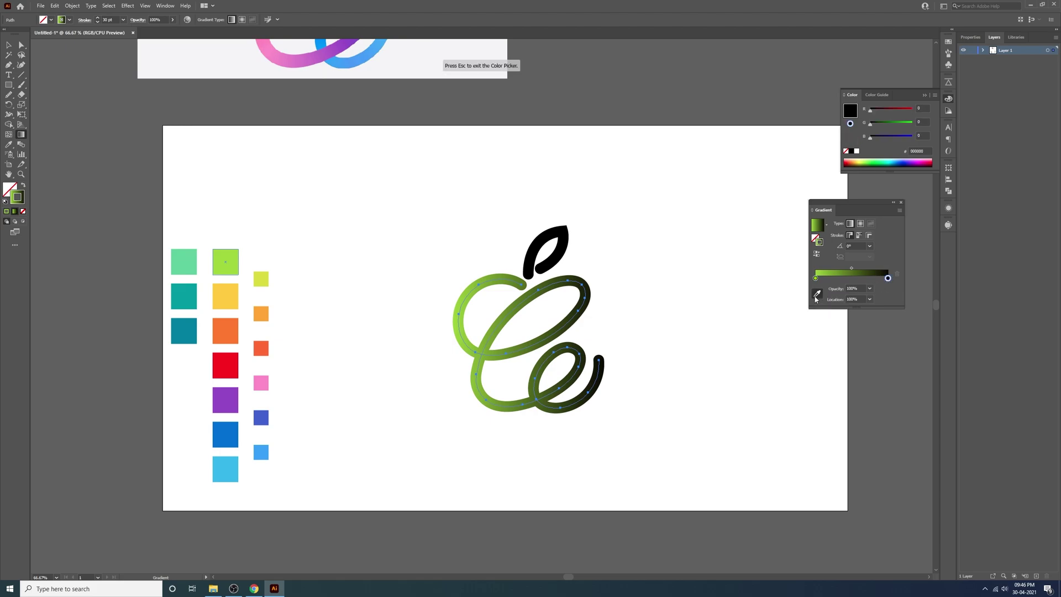
pyautogui.click(226, 464)
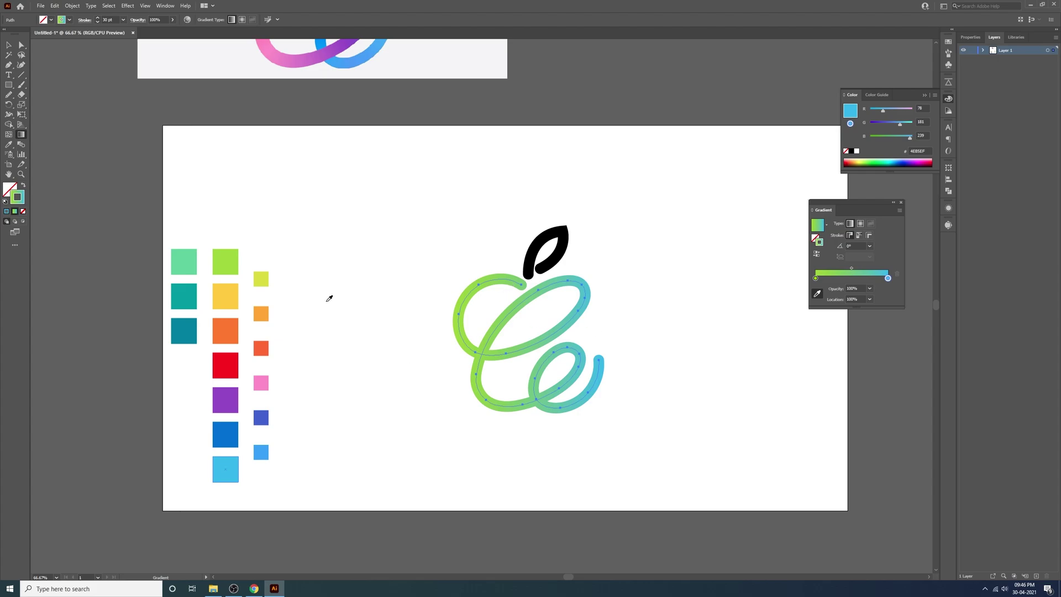
# Add a red stop at 50% of the apple body's gradient, plus one extra stop midway on each side of it.
pyautogui.click(851, 279)
pyautogui.click(227, 366)
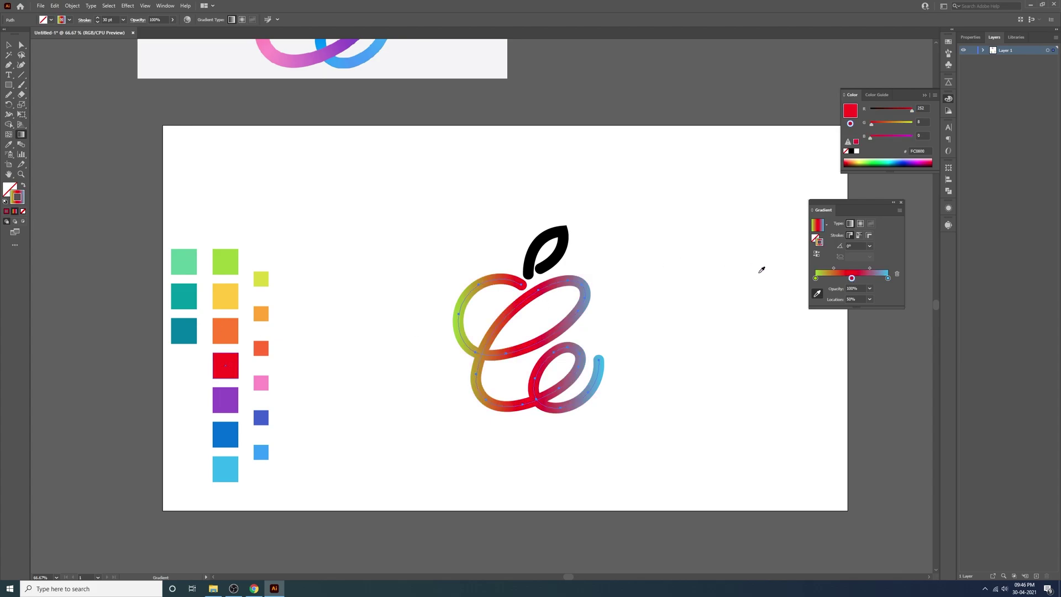
pyautogui.click(834, 278)
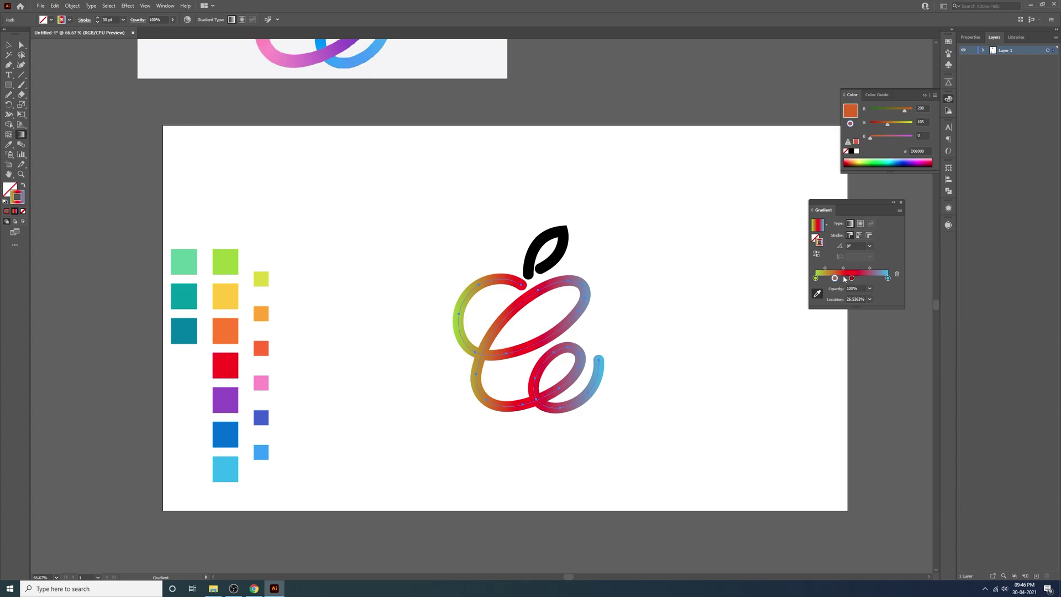
pyautogui.click(870, 279)
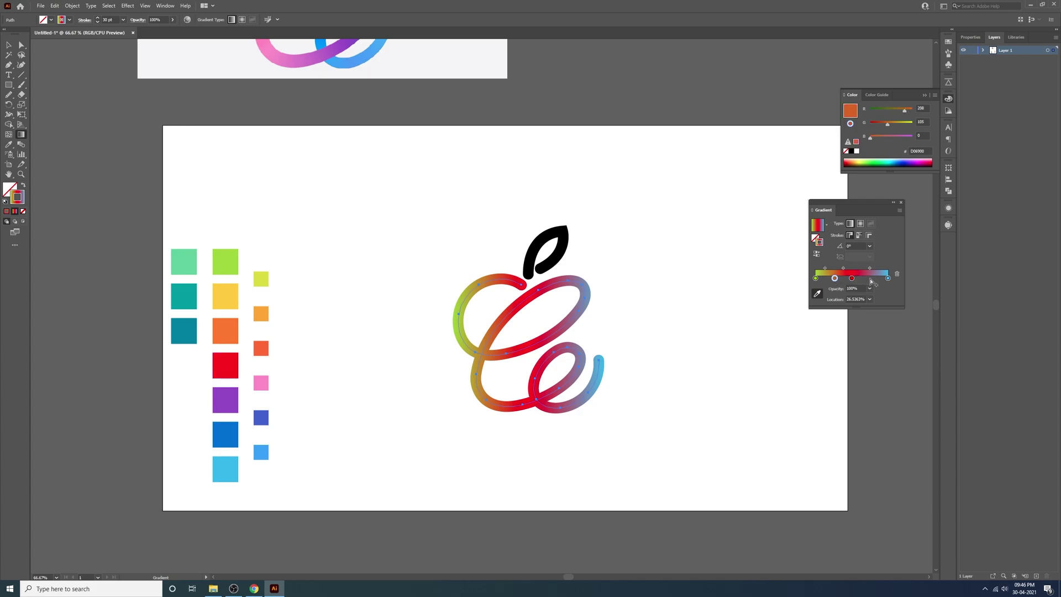
# Colour the stop between green and red yellow, move it to about 18%, and add an orange stop at about 34%.
pyautogui.click(834, 279)
pyautogui.click(232, 300)
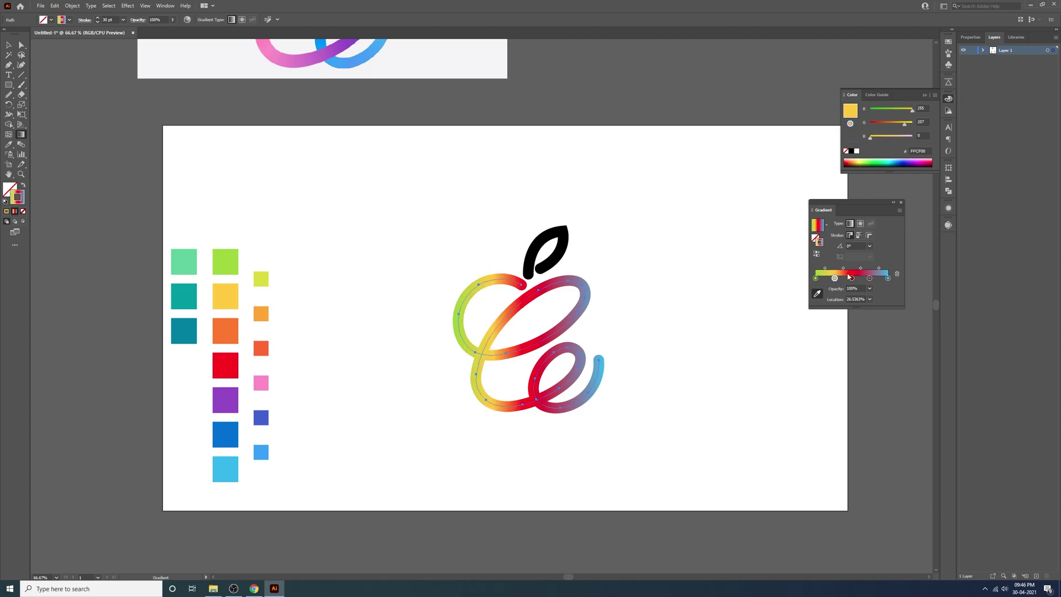
pyautogui.moveTo(834, 278); pyautogui.dragTo(828, 279)
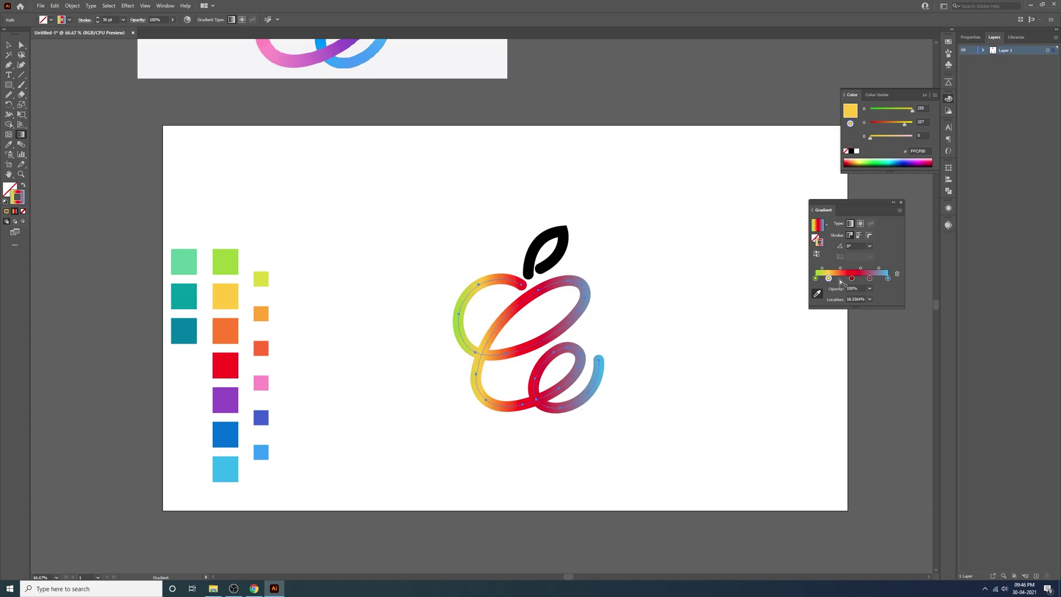
pyautogui.click(840, 278)
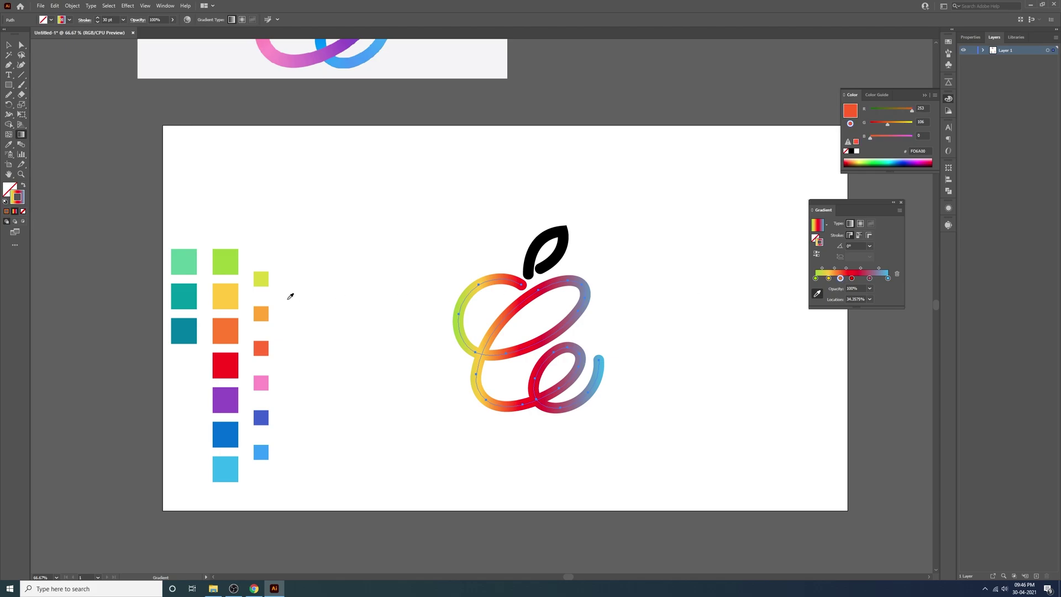
pyautogui.click(232, 323)
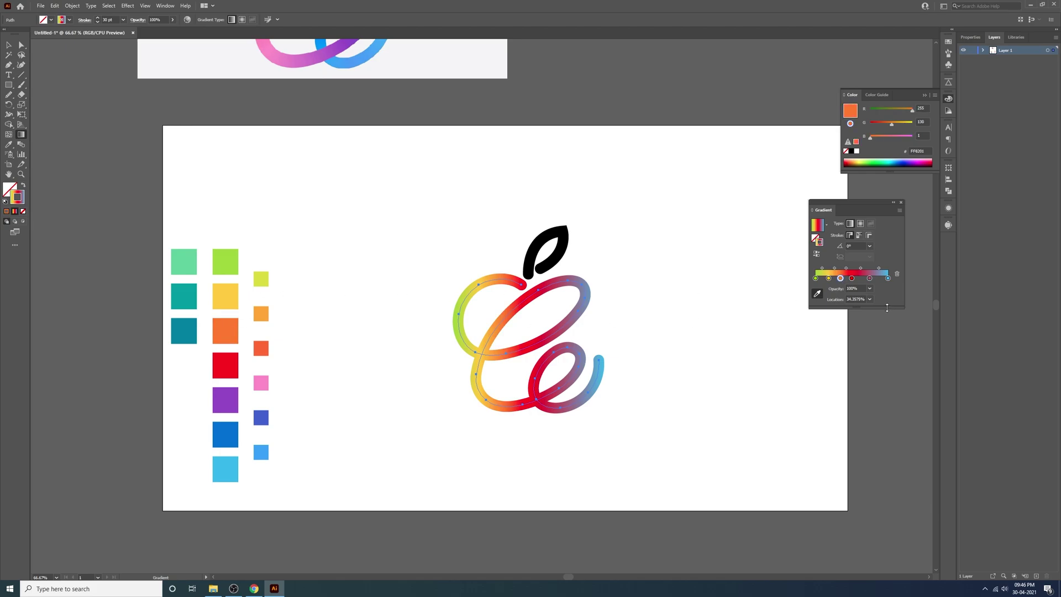
# Place gradient stops at about 66% and 85% and colour them with the purple and dark blue swatches.
pyautogui.moveTo(869, 279); pyautogui.dragTo(863, 280)
pyautogui.click(876, 279)
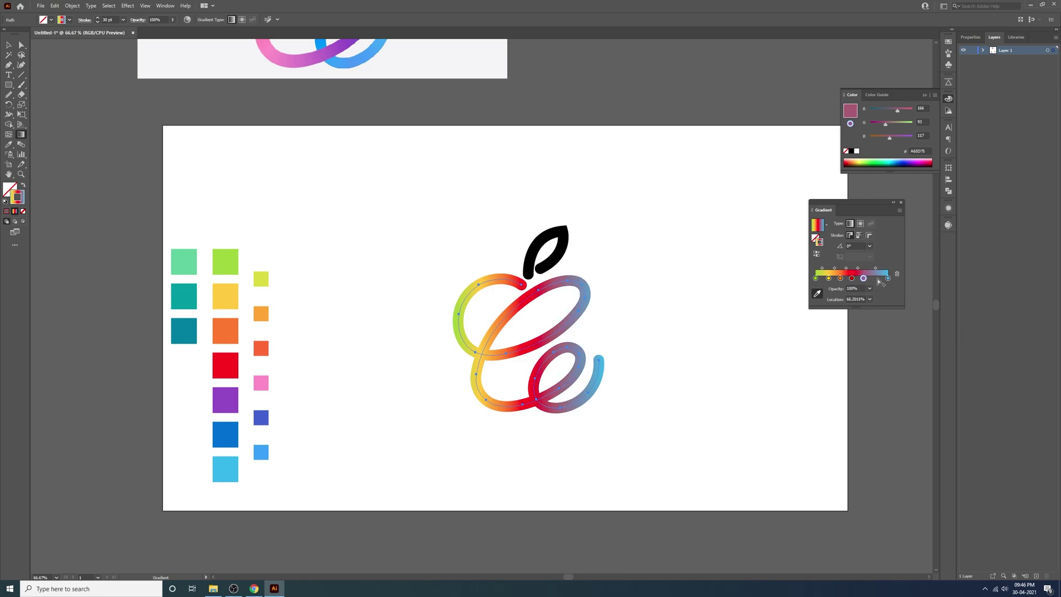
pyautogui.click(864, 278)
pyautogui.click(238, 396)
pyautogui.click(877, 279)
pyautogui.click(234, 433)
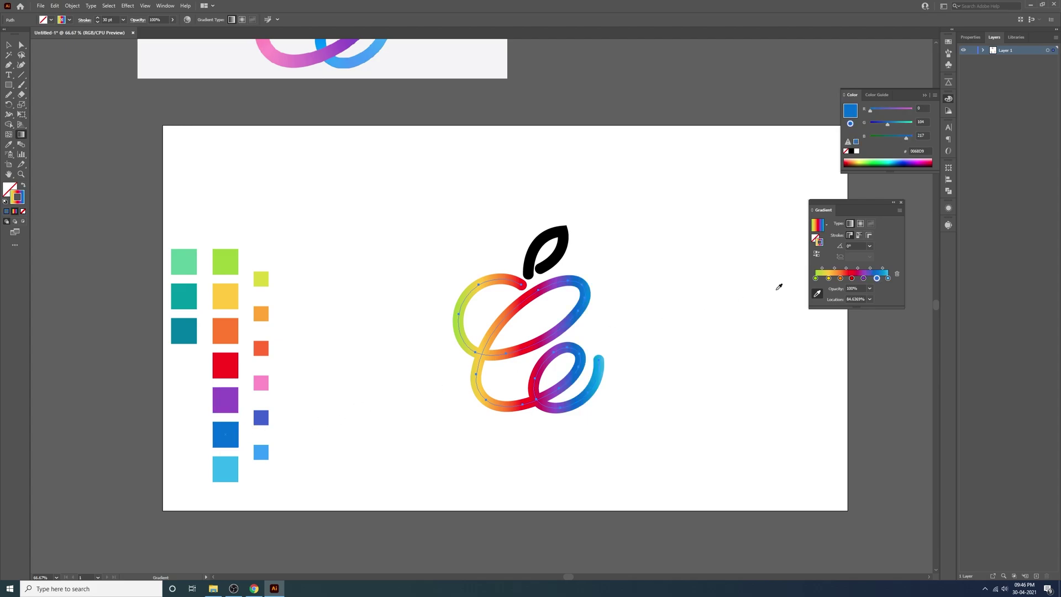
# Apply the apple body's gradient along its stroke so the colours run from green at the stem to light blue.
pyautogui.click(10, 44)
pyautogui.moveTo(678, 348); pyautogui.dragTo(465, 290)
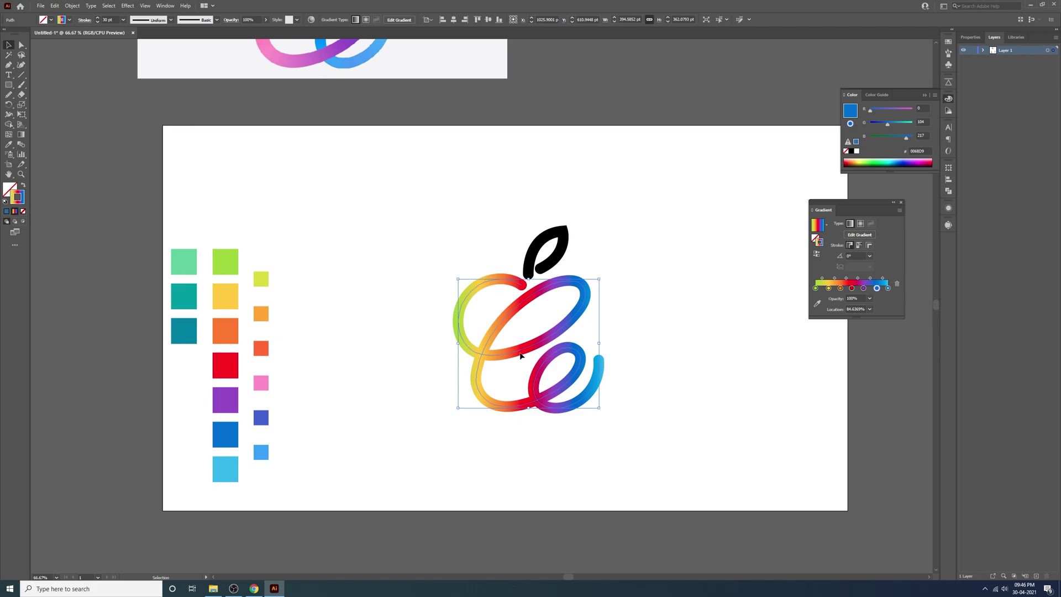
pyautogui.click(859, 246)
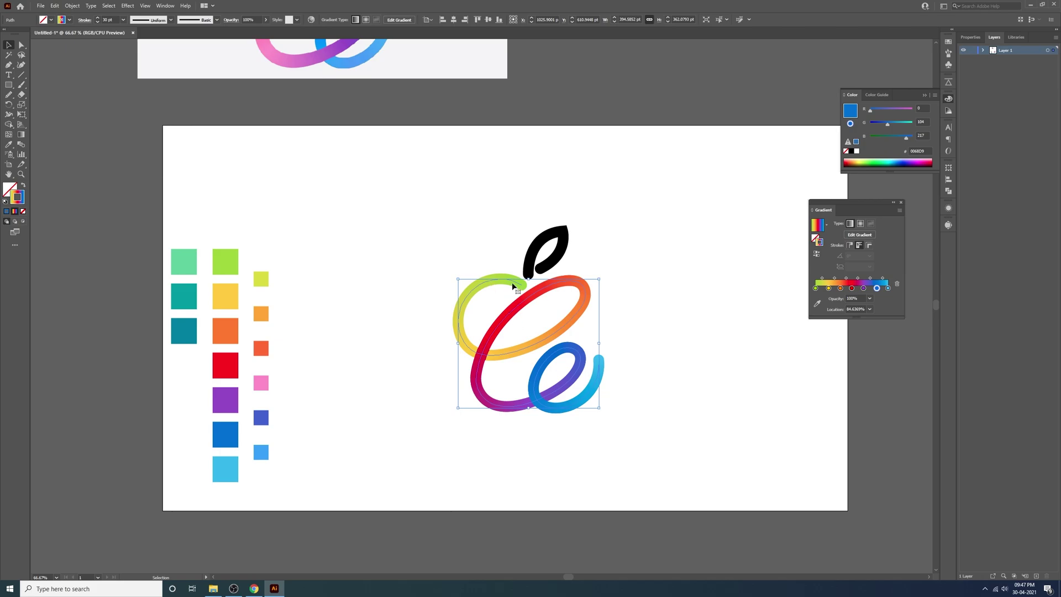
pyautogui.click(816, 255)
pyautogui.click(816, 255)
pyautogui.click(700, 386)
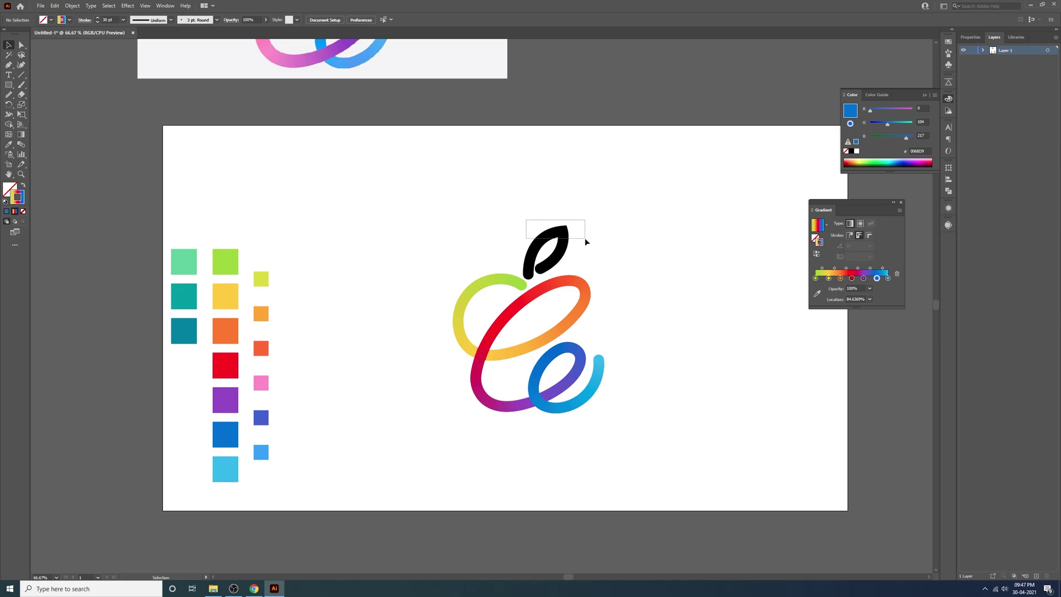
# Apply the gradient to the leaf's stroke and remove its yellow, orange, purple and dark blue stops.
pyautogui.click(547, 235)
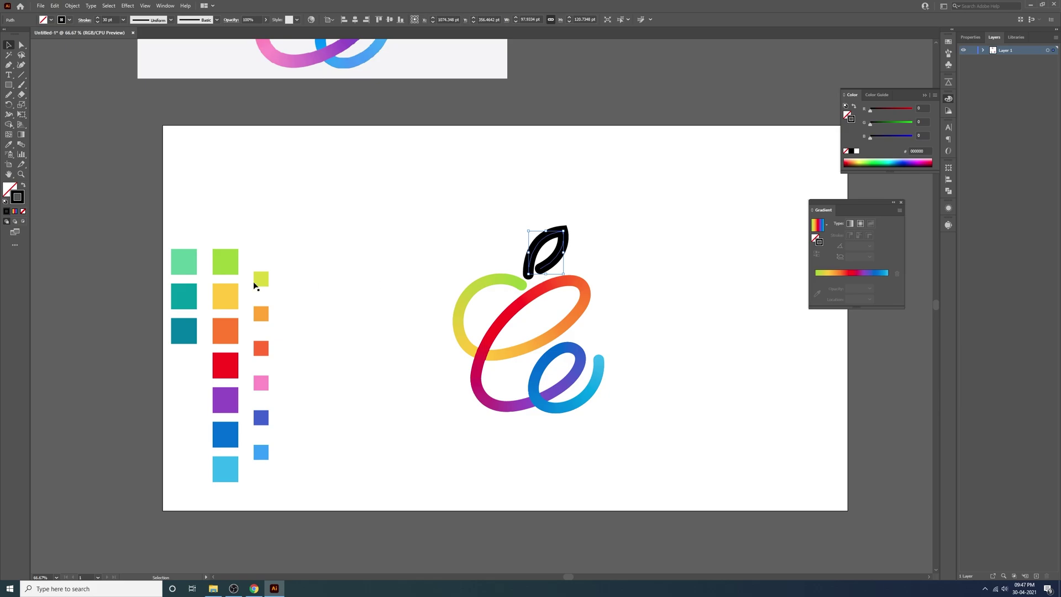
pyautogui.click(14, 213)
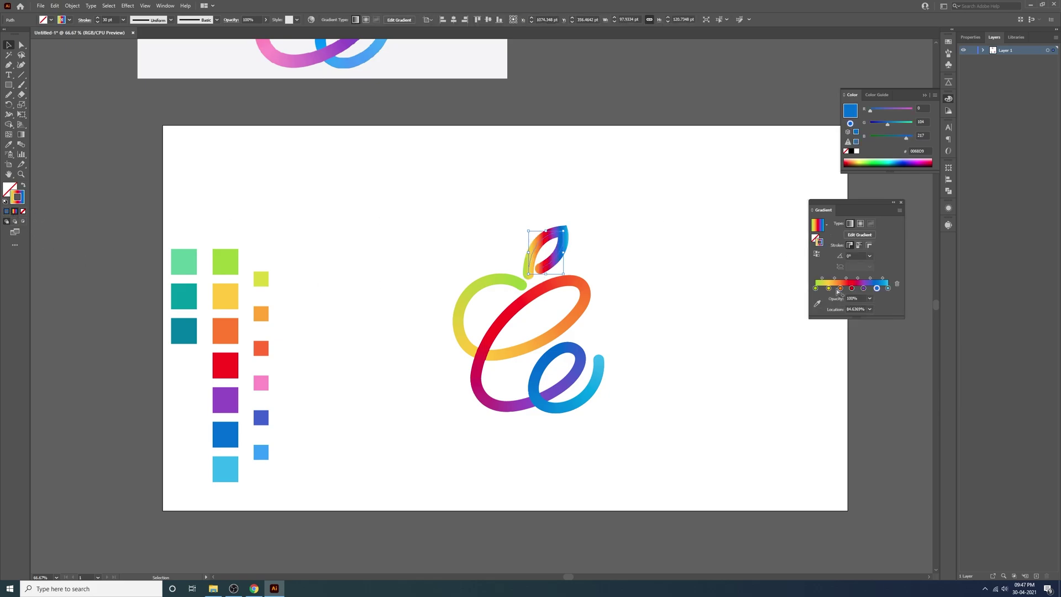
pyautogui.moveTo(828, 288)
pyautogui.mouseDown()
pyautogui.moveTo(829, 309)
pyautogui.moveTo(877, 311)
pyautogui.mouseUp()
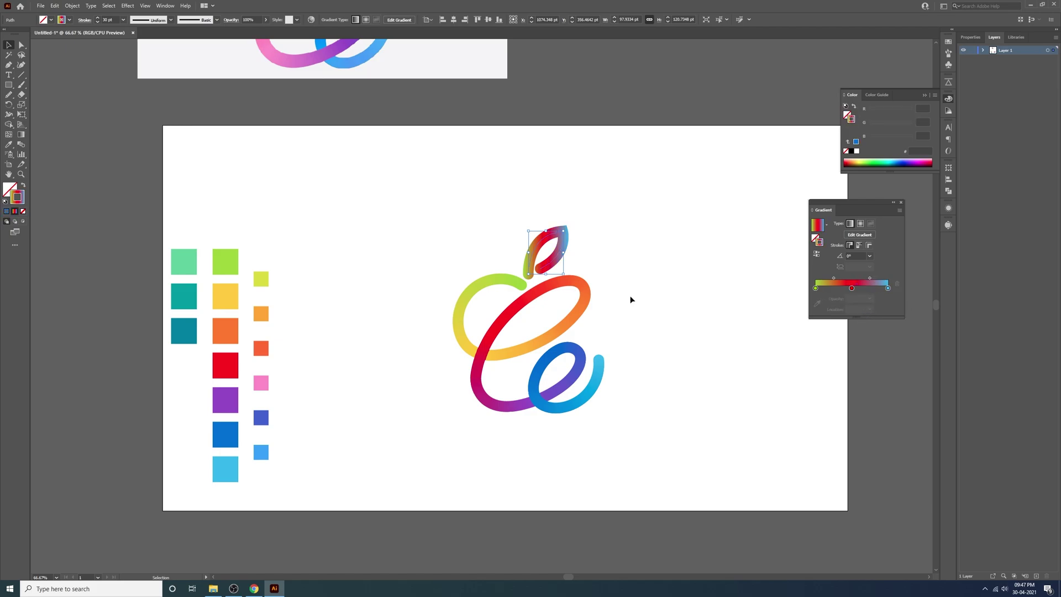
# Colour the leaf's three gradient stops dark teal, teal green and light green from the swatches, and apply the gradient along its stroke.
pyautogui.click(815, 288)
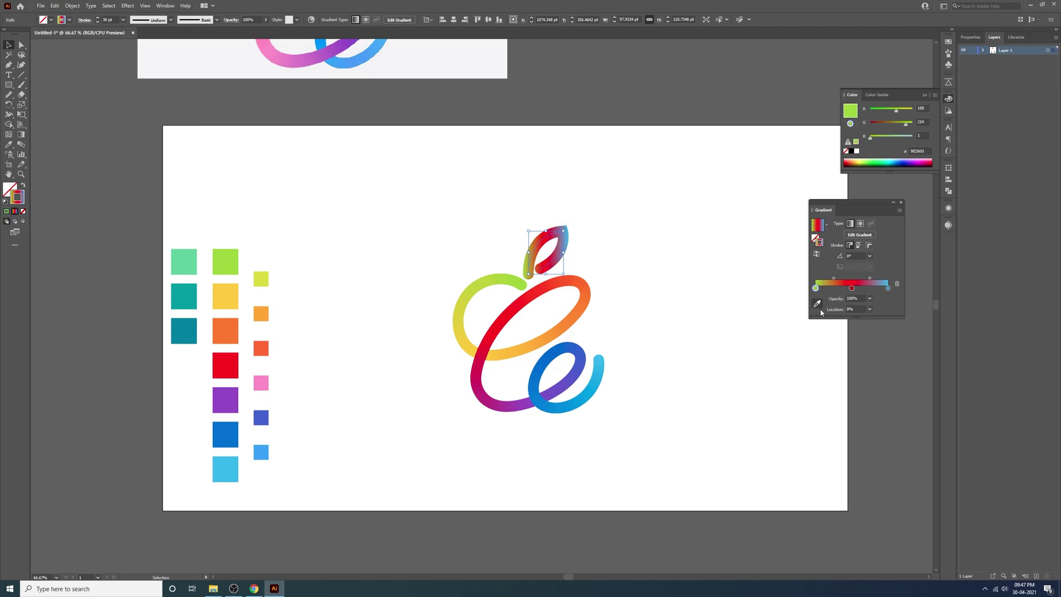
pyautogui.click(817, 304)
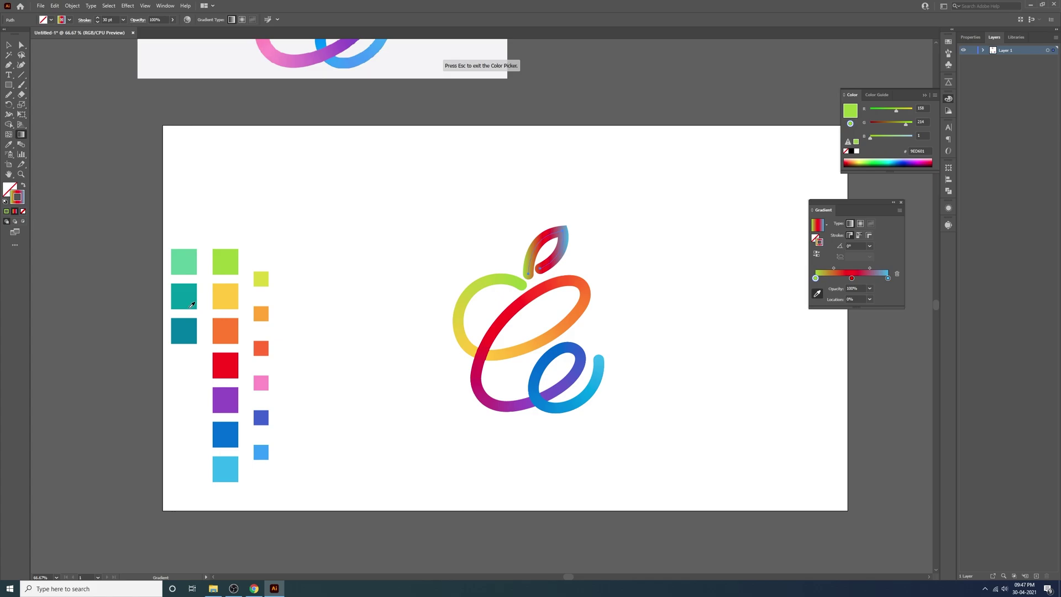
pyautogui.click(186, 331)
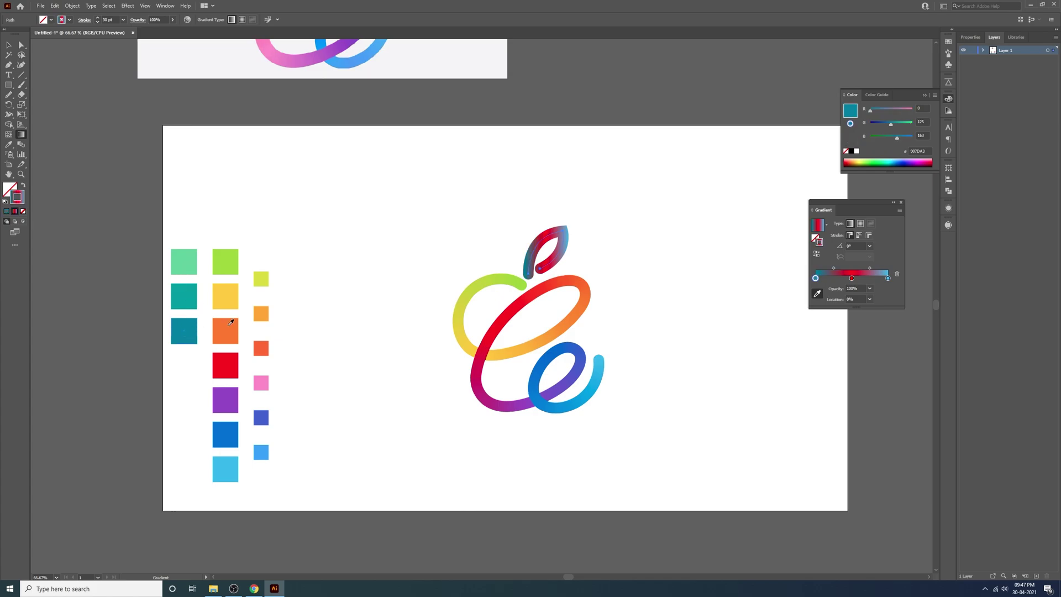
pyautogui.click(852, 279)
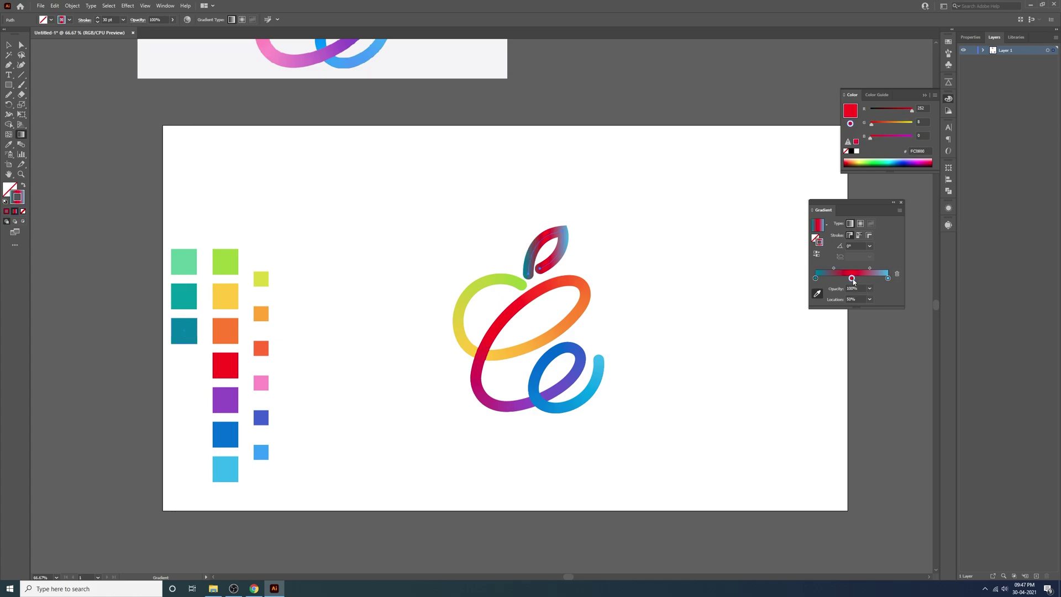
pyautogui.click(191, 294)
pyautogui.click(888, 278)
pyautogui.click(186, 261)
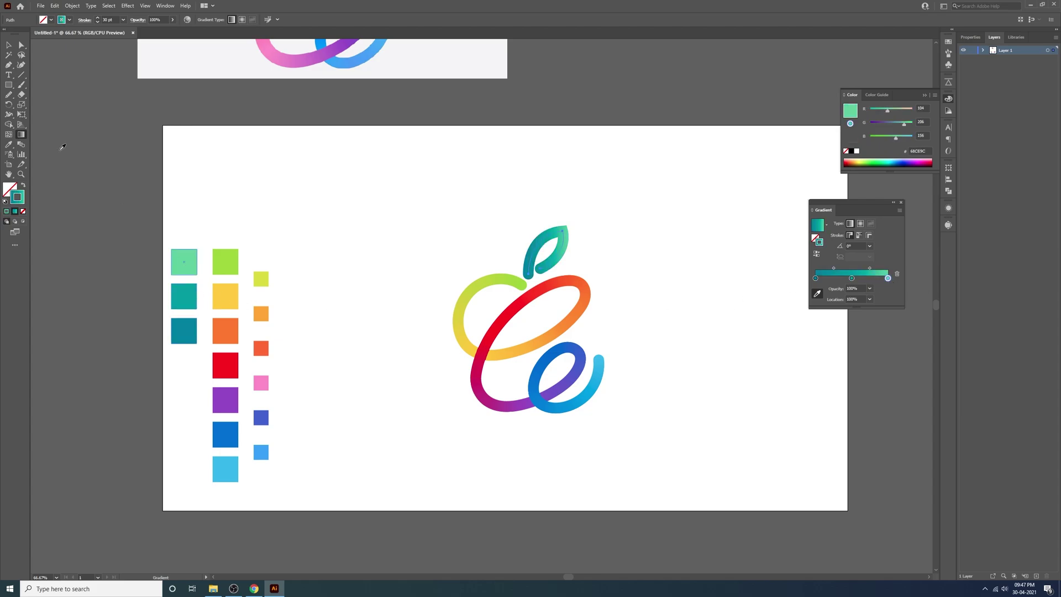
pyautogui.click(9, 45)
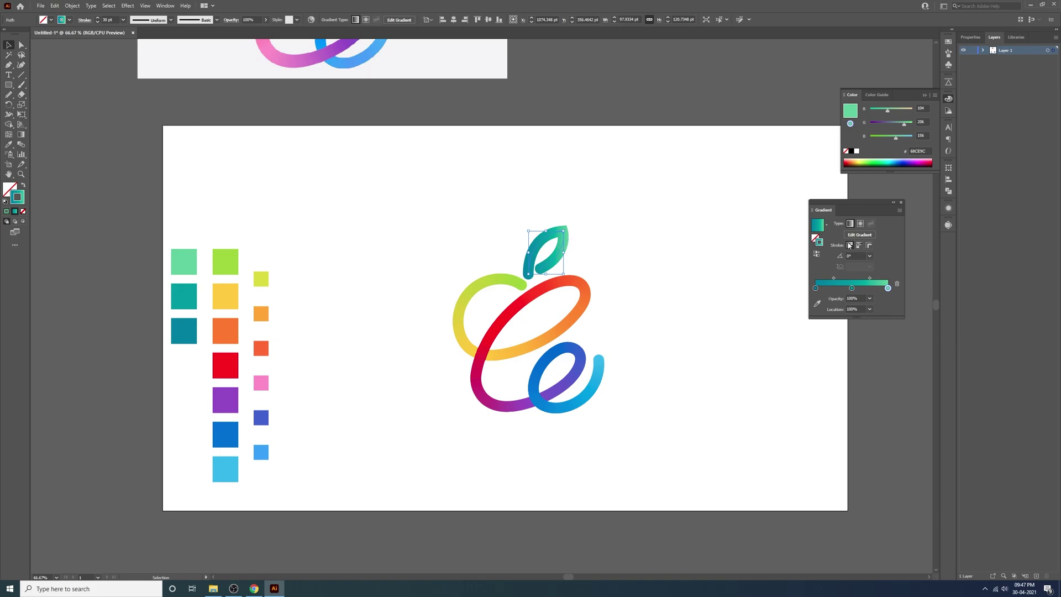
pyautogui.click(712, 282)
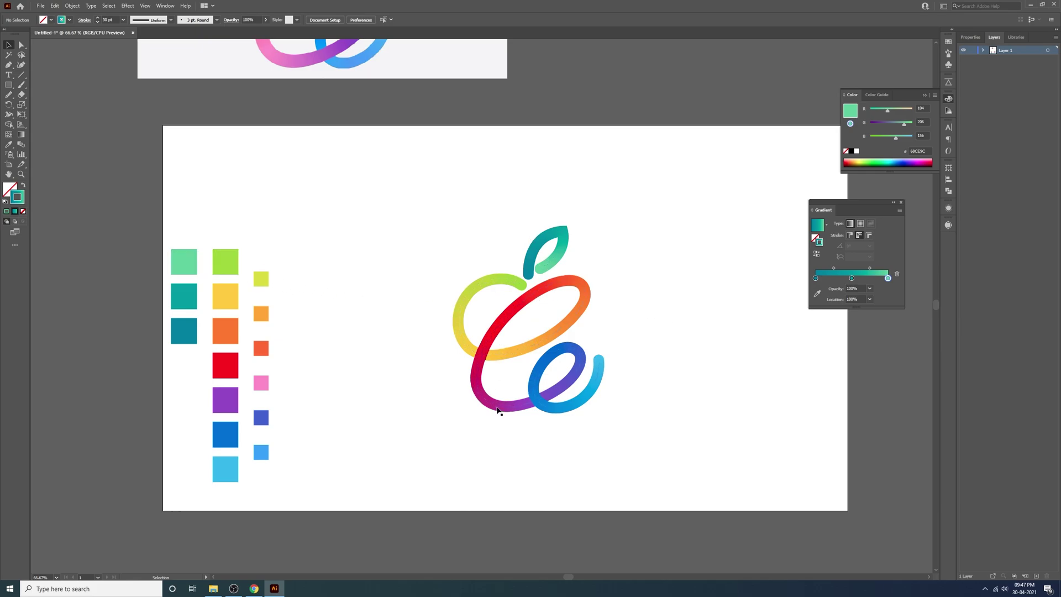
# Bring the reference image down near the traced apple to compare their colours, and move it back above the artboard.
pyautogui.scroll(4, 480, 275)
pyautogui.moveTo(339, 148); pyautogui.dragTo(409, 287)
pyautogui.scroll(-3, 387, 249)
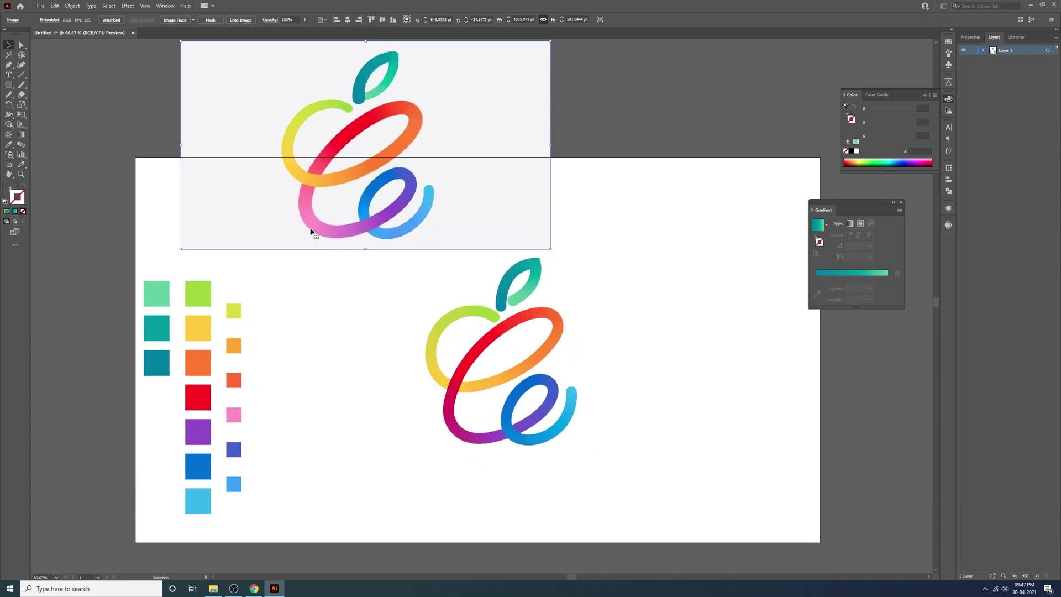
pyautogui.click(459, 435)
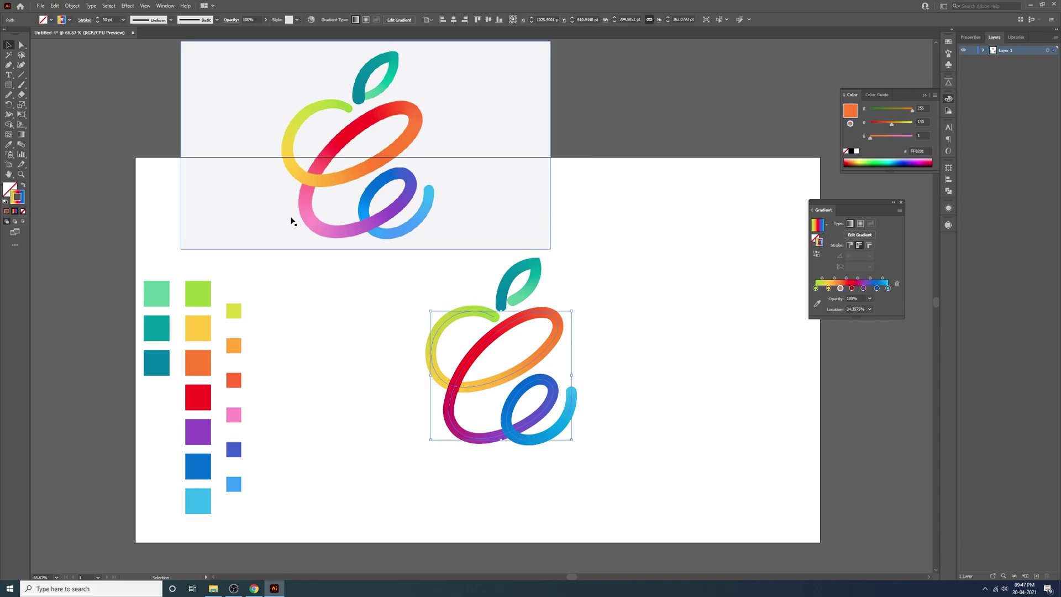
pyautogui.moveTo(312, 229); pyautogui.dragTo(302, 90)
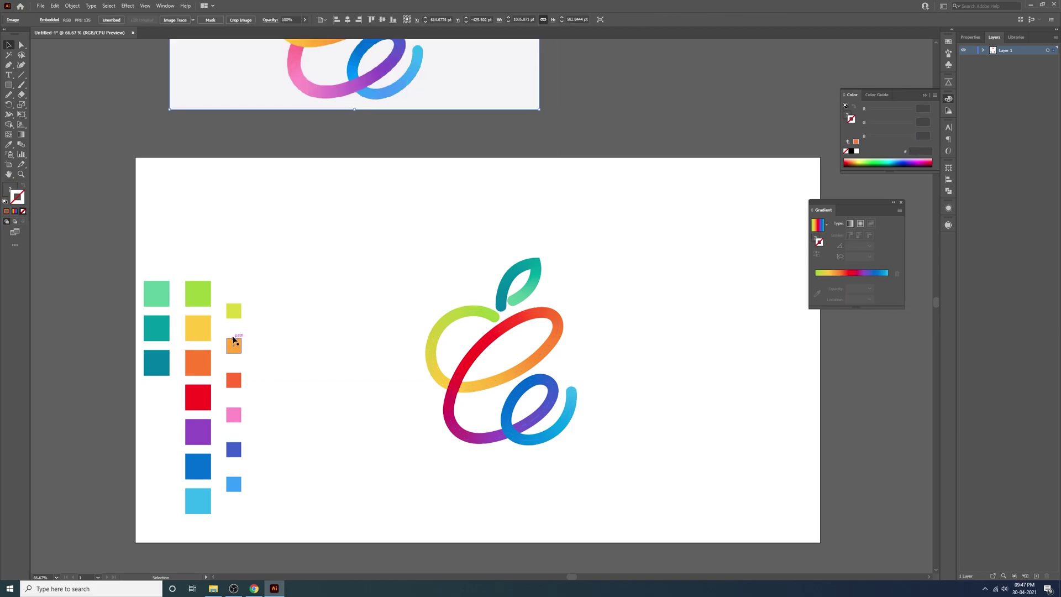
# Select the apple body and enlarge its gradient editor beside the artwork so the stops are spread far apart.
pyautogui.click(366, 414)
pyautogui.moveTo(419, 398); pyautogui.dragTo(667, 445)
pyautogui.moveTo(845, 201); pyautogui.dragTo(668, 171)
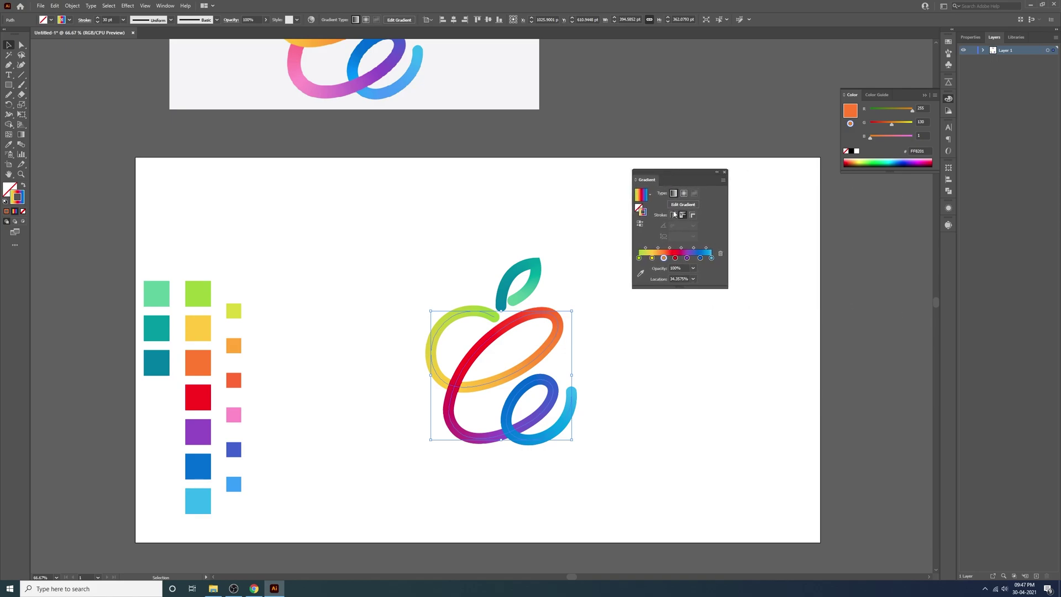
pyautogui.moveTo(727, 289); pyautogui.dragTo(796, 448)
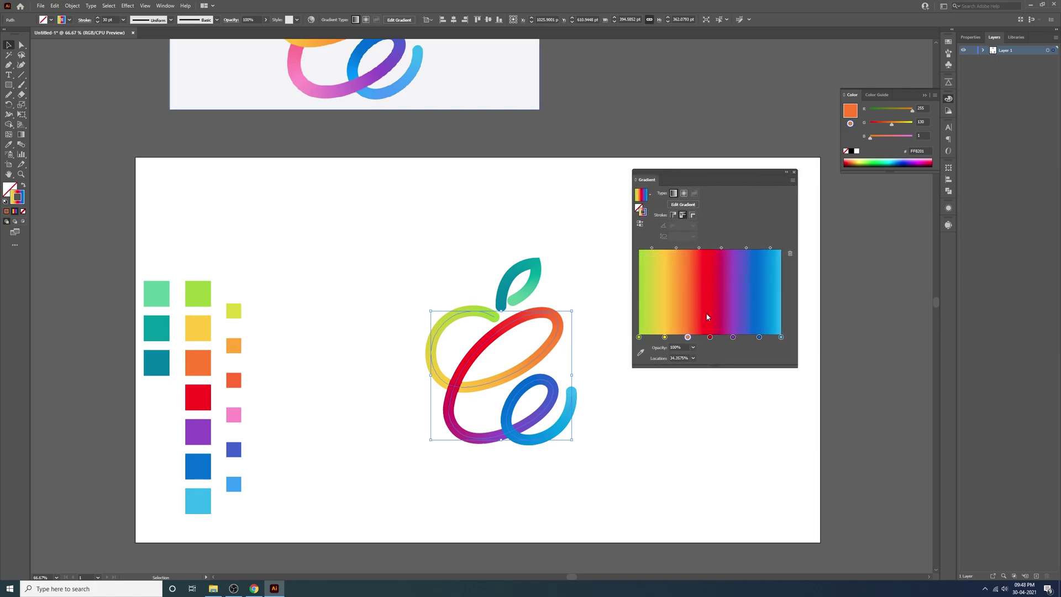
pyautogui.moveTo(796, 365); pyautogui.dragTo(876, 365)
pyautogui.moveTo(749, 176); pyautogui.dragTo(733, 177)
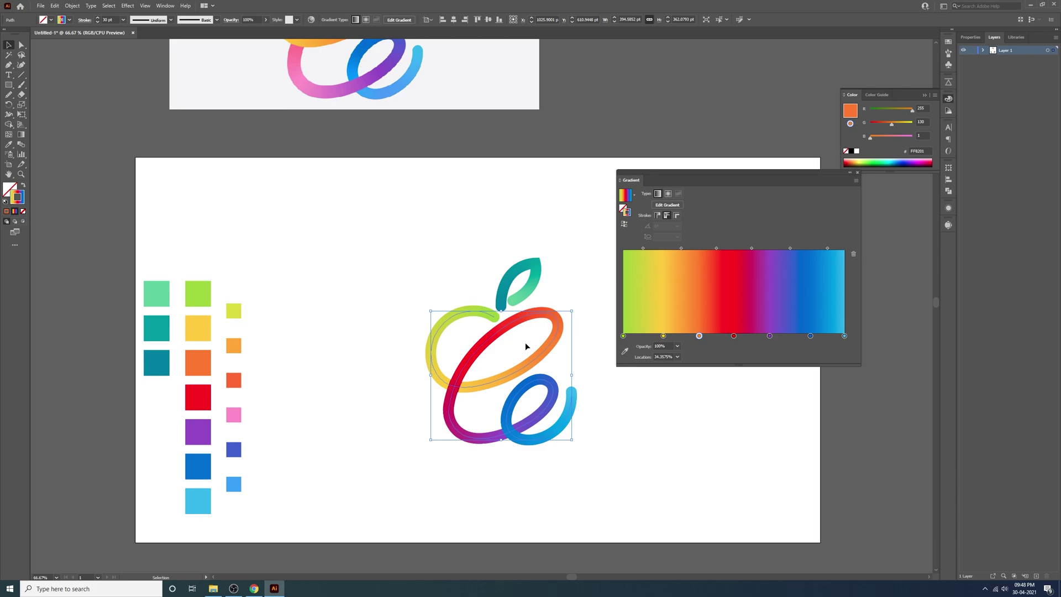
# Add a stop at about 10% of the apple body's gradient and colour it with the small yellow-green swatch.
pyautogui.click(645, 336)
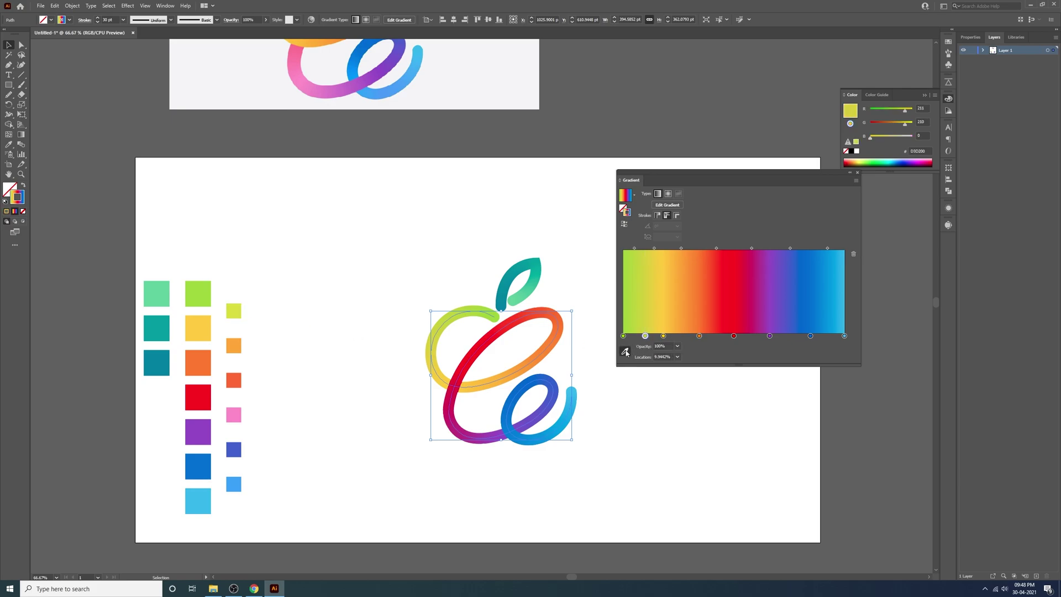
pyautogui.click(625, 351)
pyautogui.click(234, 311)
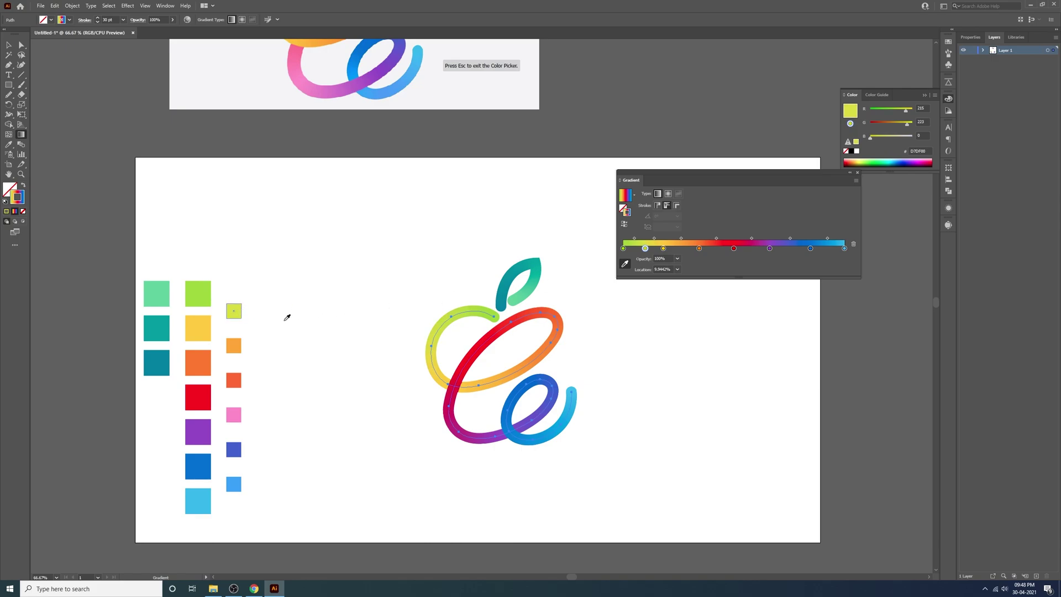
# Add stops at about 26% and 42% of the apple body's gradient, coloured with the small orange and red-orange swatches.
pyautogui.press('Escape')
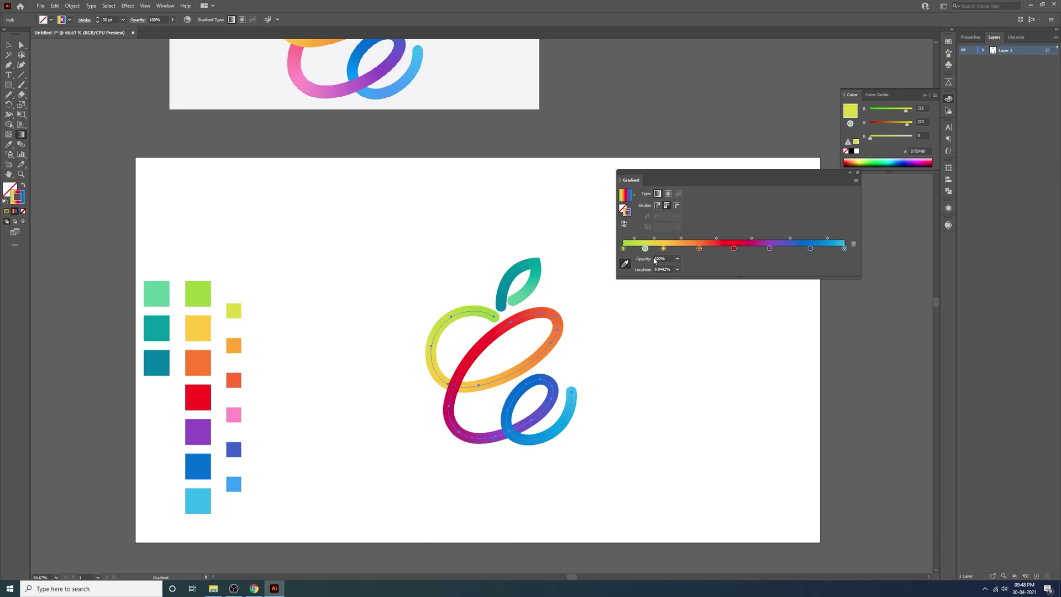
pyautogui.click(682, 249)
pyautogui.click(234, 345)
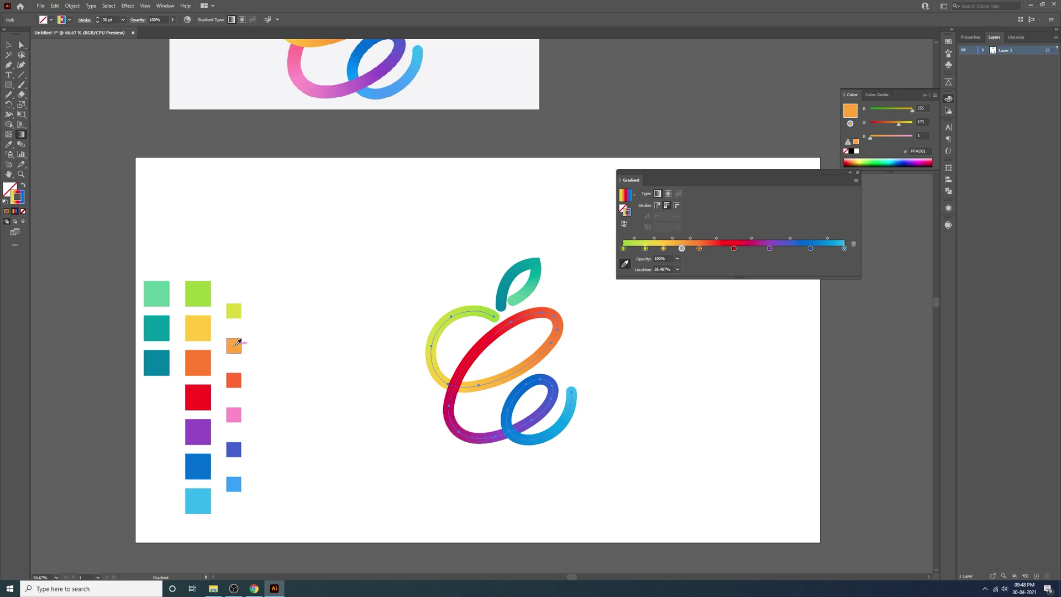
pyautogui.click(716, 249)
pyautogui.click(234, 379)
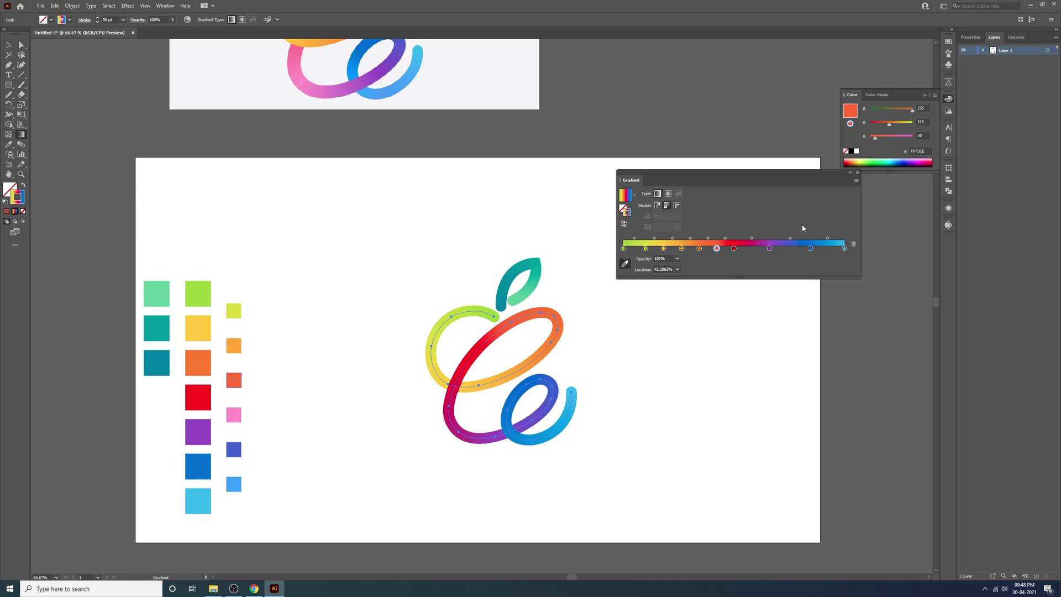
# Add stops at about 58% and 75% of the apple body's gradient, coloured with the small pink and indigo swatches.
pyautogui.click(752, 249)
pyautogui.click(233, 415)
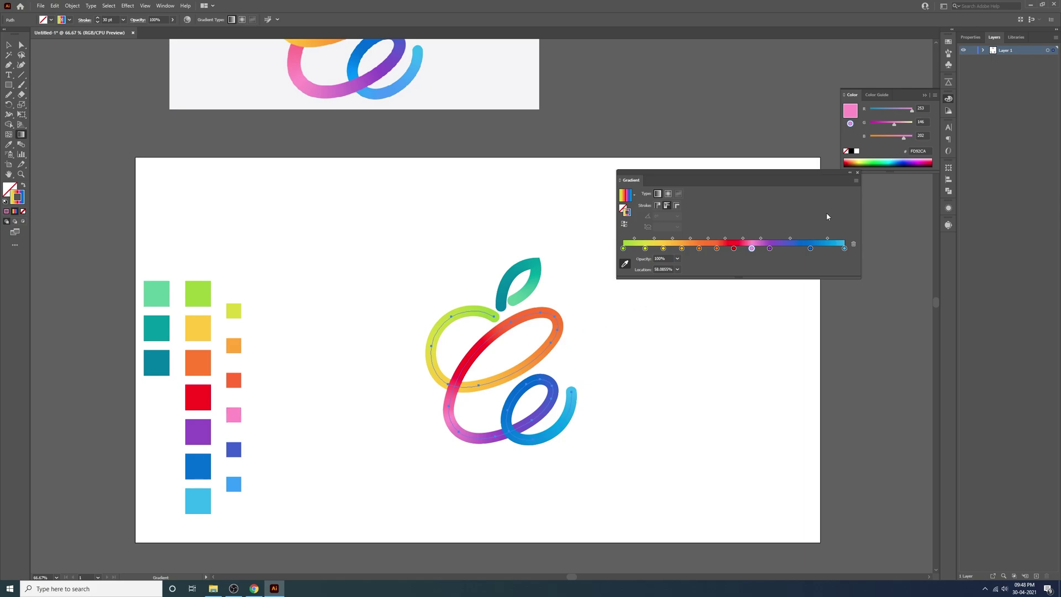
pyautogui.click(790, 251)
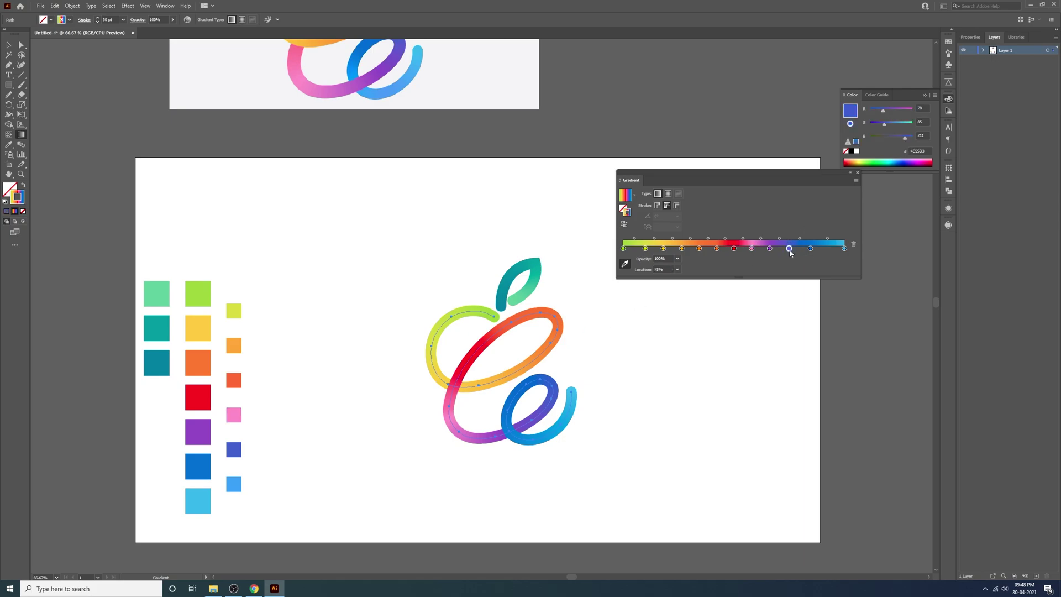
pyautogui.click(233, 449)
# Add a stop at about 92% of the apple body's gradient and colour it with the small light blue swatch.
pyautogui.click(826, 249)
pyautogui.doubleClick(827, 249)
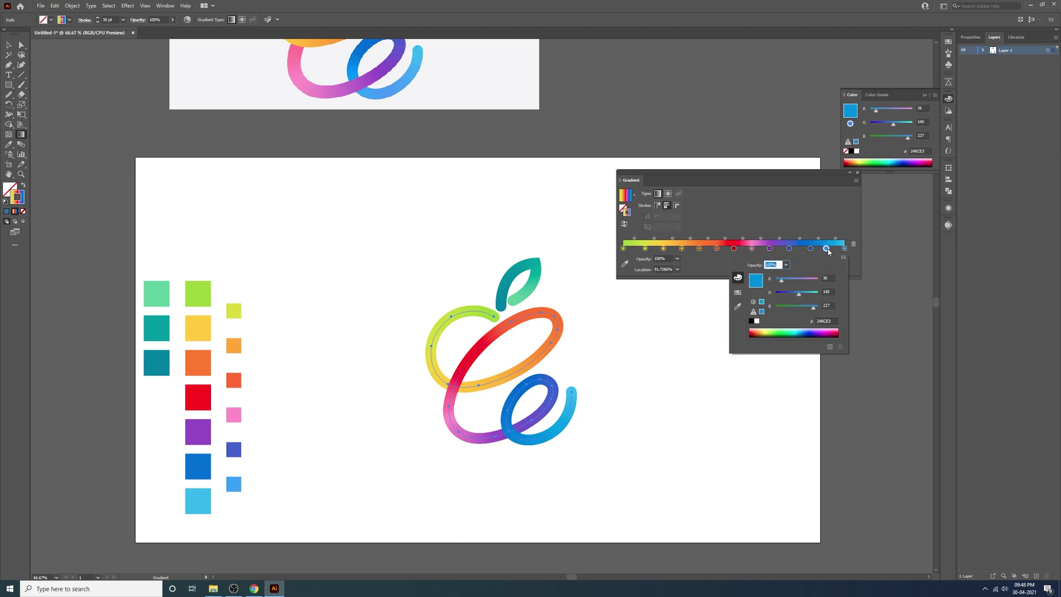
pyautogui.press('Escape')
pyautogui.click(625, 263)
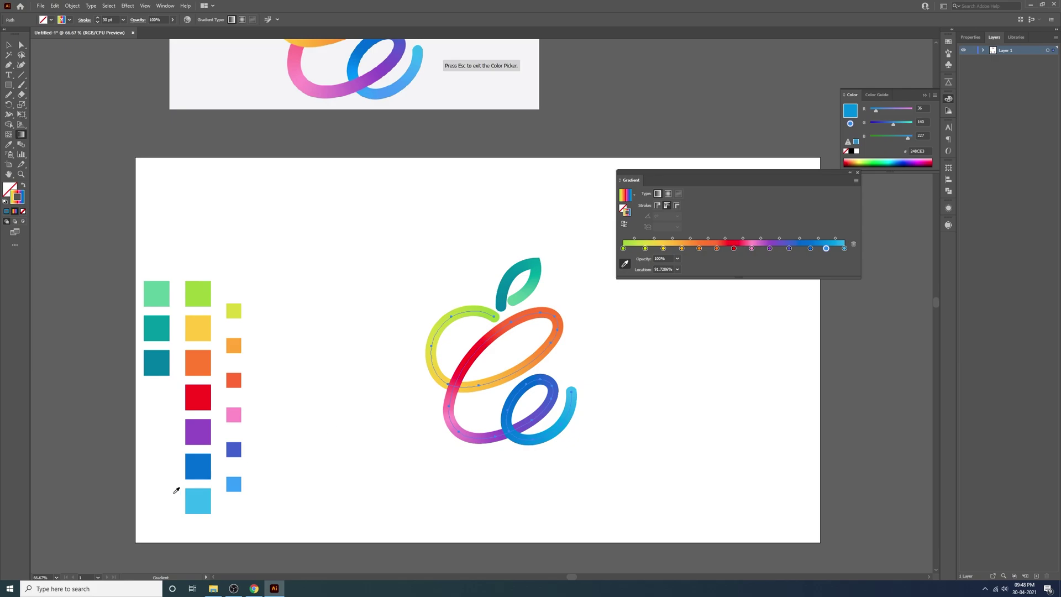
pyautogui.click(238, 485)
pyautogui.press('Escape')
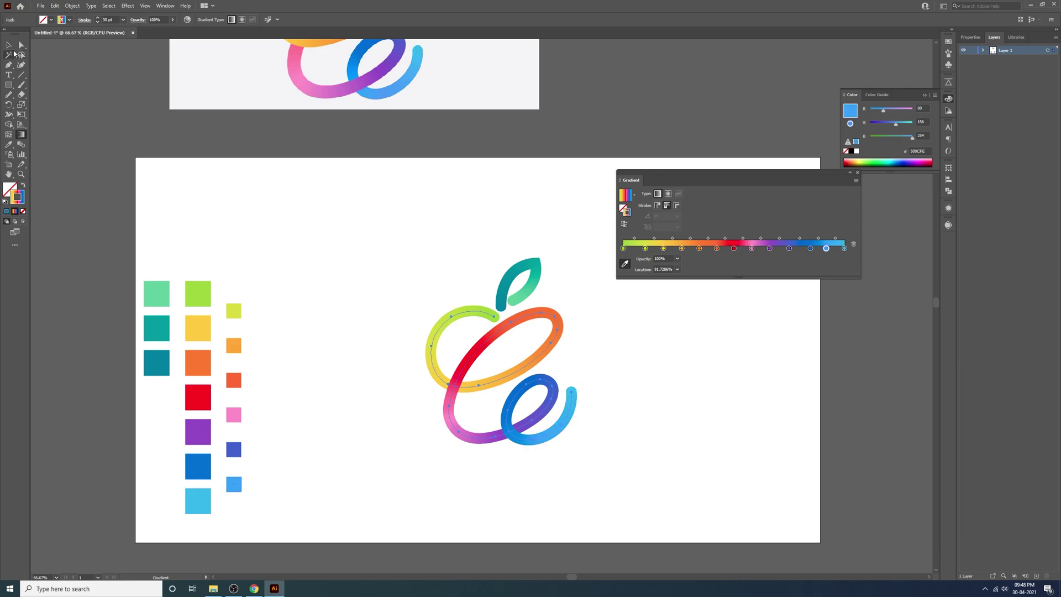
# Deselect the apple, move the gradient editor clear of the artwork, and compare the traced logo with the reference image.
pyautogui.click(9, 46)
pyautogui.click(617, 316)
pyautogui.moveTo(776, 176); pyautogui.dragTo(748, 51)
pyautogui.moveTo(593, 371)
pyautogui.mouseDown()
pyautogui.moveTo(629, 431)
pyautogui.moveTo(598, 391)
pyautogui.mouseUp()
pyautogui.scroll(-1, 629, 431)
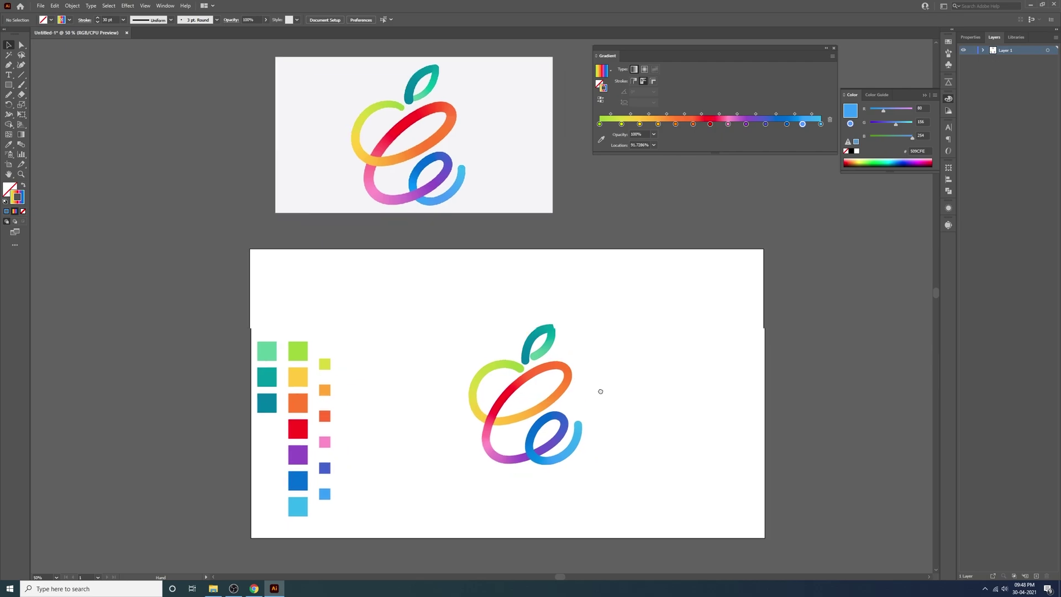
pyautogui.moveTo(432, 171)
pyautogui.mouseDown()
pyautogui.moveTo(434, 212)
pyautogui.moveTo(441, 179)
pyautogui.mouseUp()
pyautogui.click(645, 379)
pyautogui.scroll(1, 674, 475)
pyautogui.moveTo(674, 475); pyautogui.dragTo(694, 502)
pyautogui.scroll(4, 497, 97)
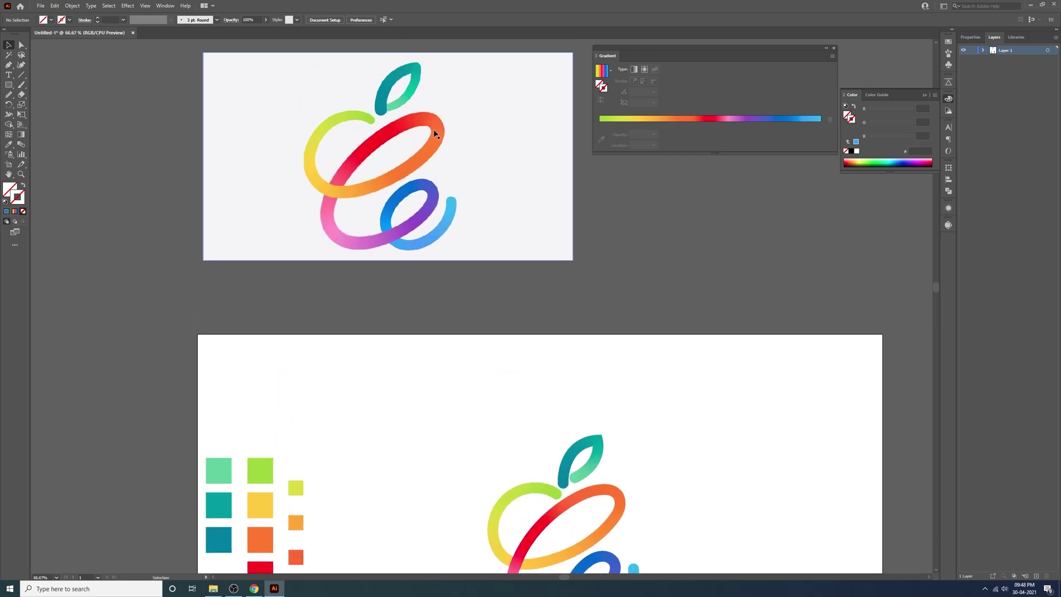
pyautogui.scroll(-6, 623, 329)
# Taper the green and light blue ends of the apple body's stroke with the Width tool, and deselect it.
pyautogui.click(589, 332)
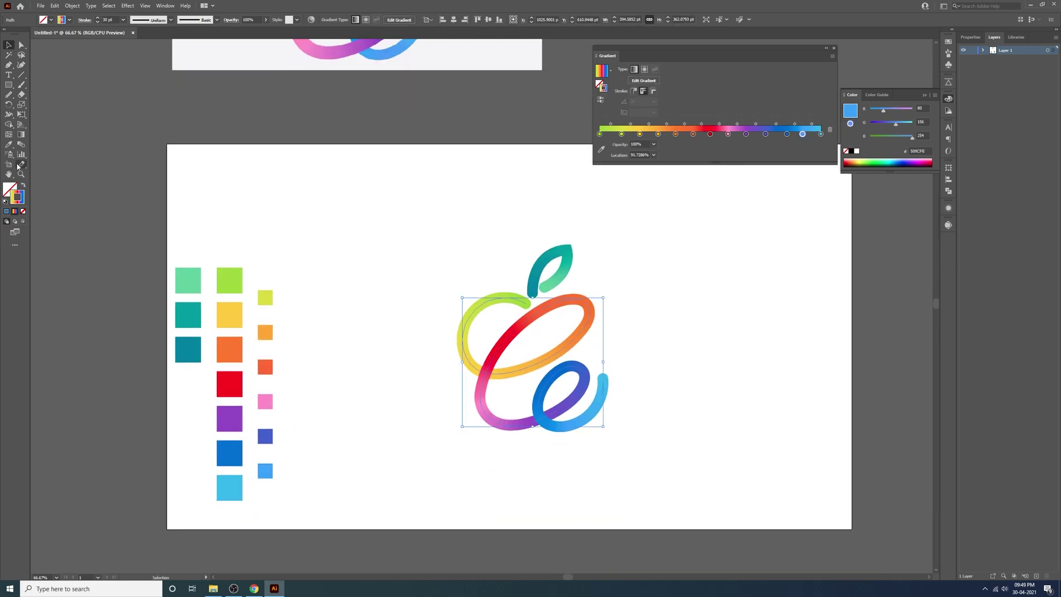
pyautogui.click(10, 118)
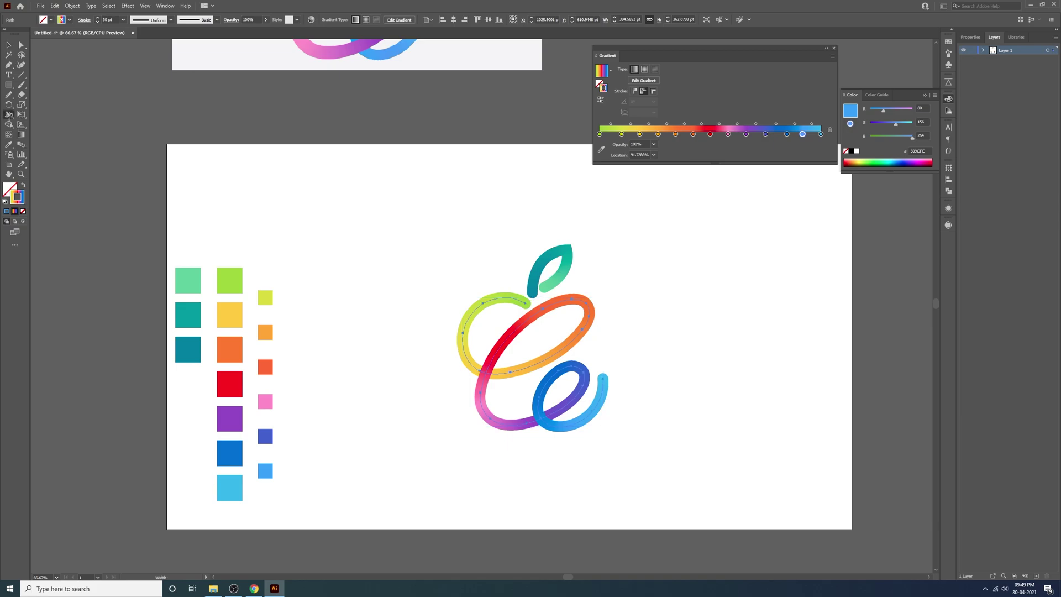
pyautogui.click(56, 117)
pyautogui.moveTo(588, 303); pyautogui.dragTo(529, 302)
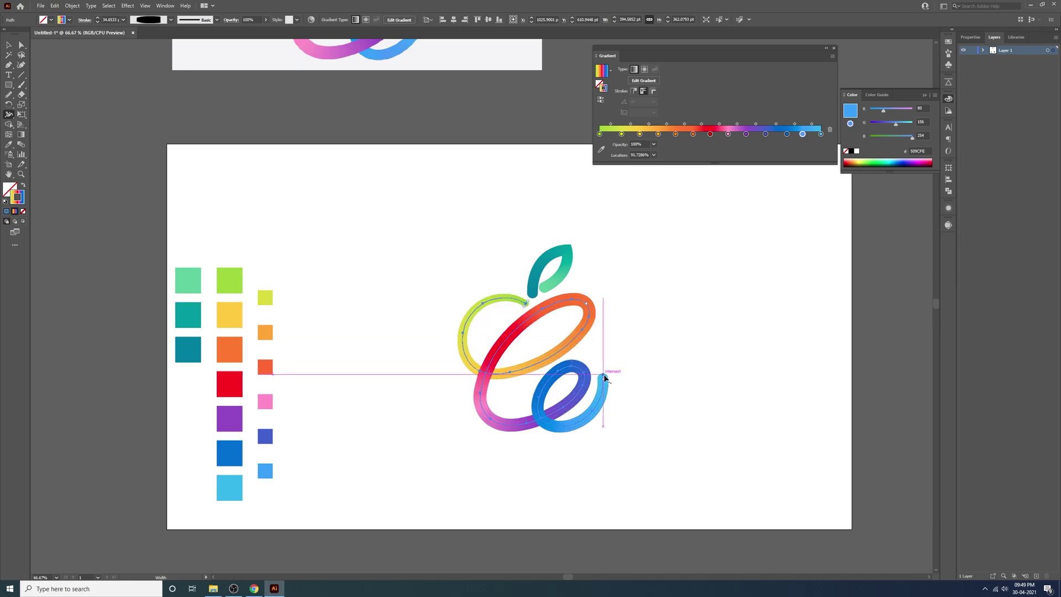
pyautogui.moveTo(606, 380); pyautogui.dragTo(605, 379)
pyautogui.press('v')
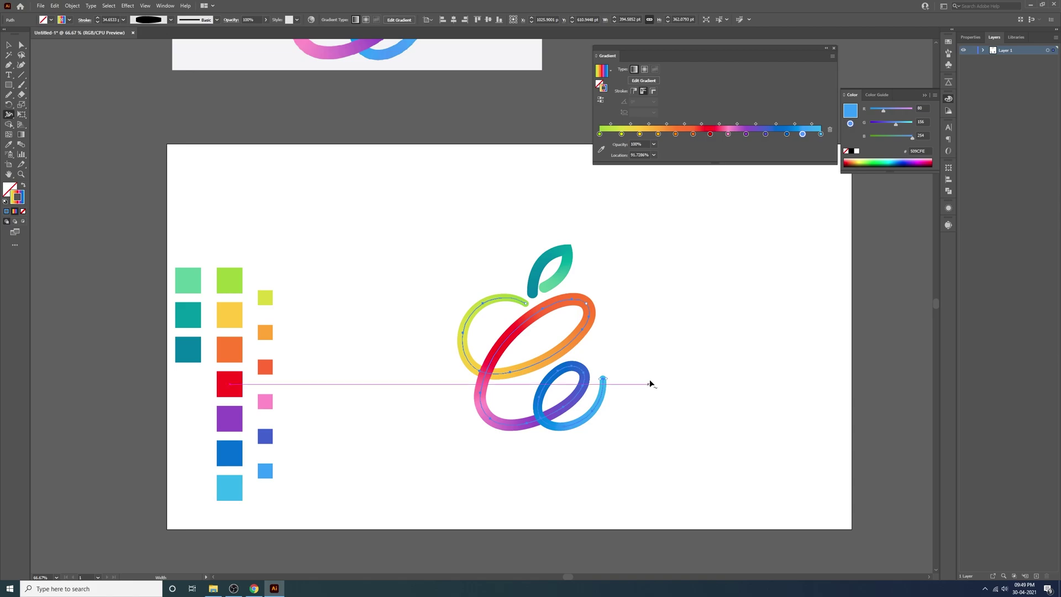
pyautogui.click(666, 371)
# Taper the light green end of the leaf's stroke with the Width tool, and deselect it to check the whole logo.
pyautogui.moveTo(627, 320); pyautogui.dragTo(557, 297)
pyautogui.click(554, 298)
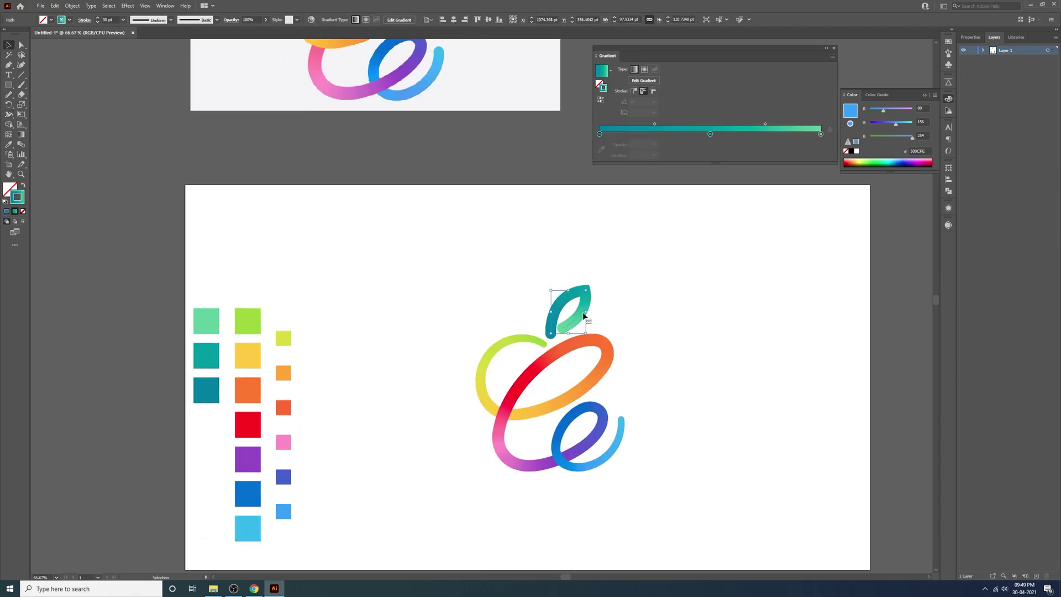
pyautogui.click(9, 114)
pyautogui.scroll(1, 613, 367)
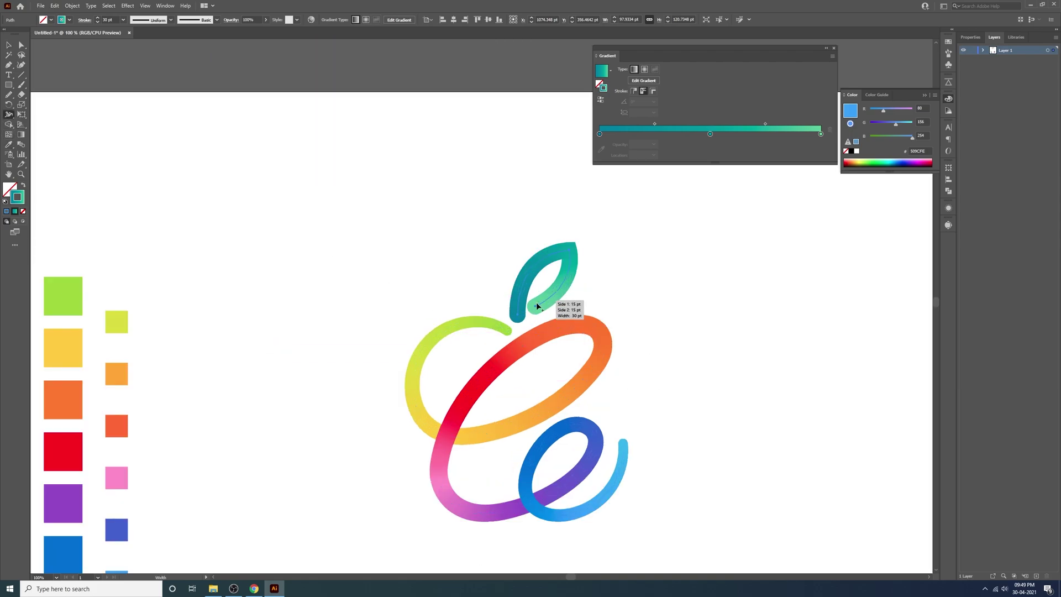
pyautogui.moveTo(538, 308); pyautogui.dragTo(537, 314)
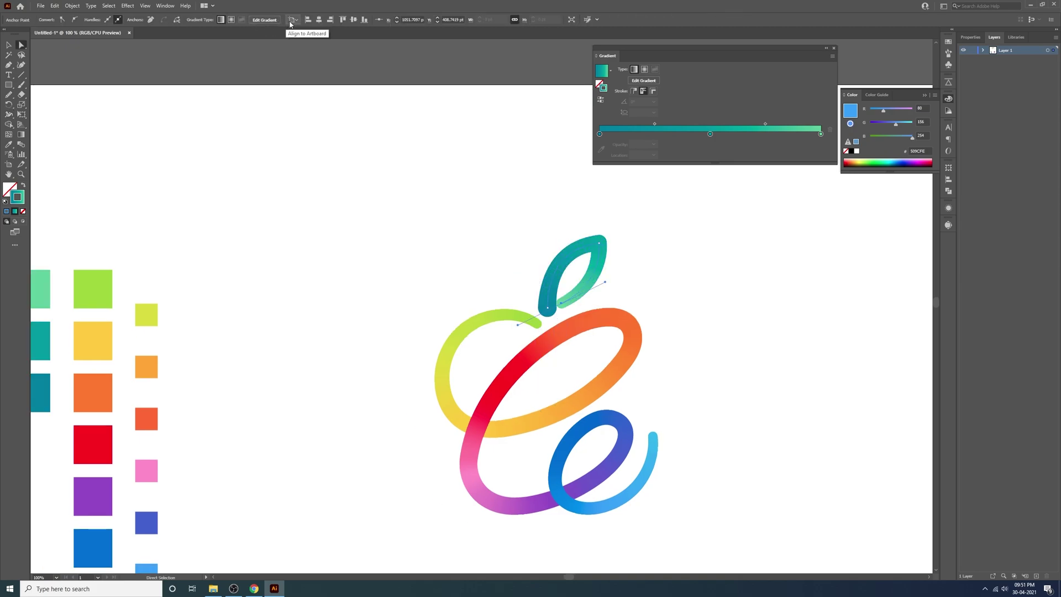
pyautogui.click(8, 46)
pyautogui.click(661, 252)
pyautogui.scroll(-2, 662, 252)
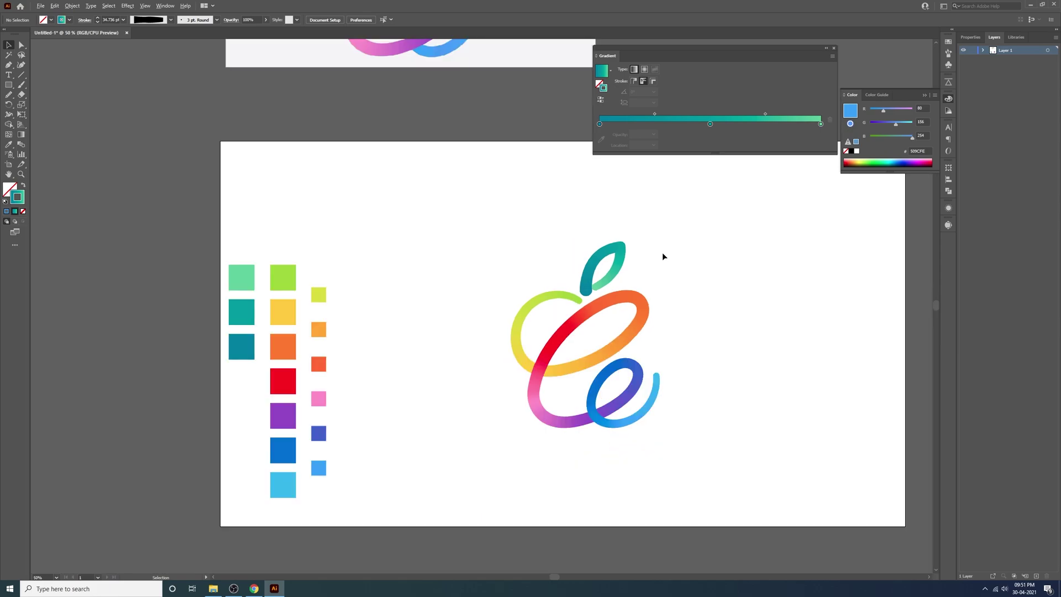
pyautogui.scroll(1, 629, 331)
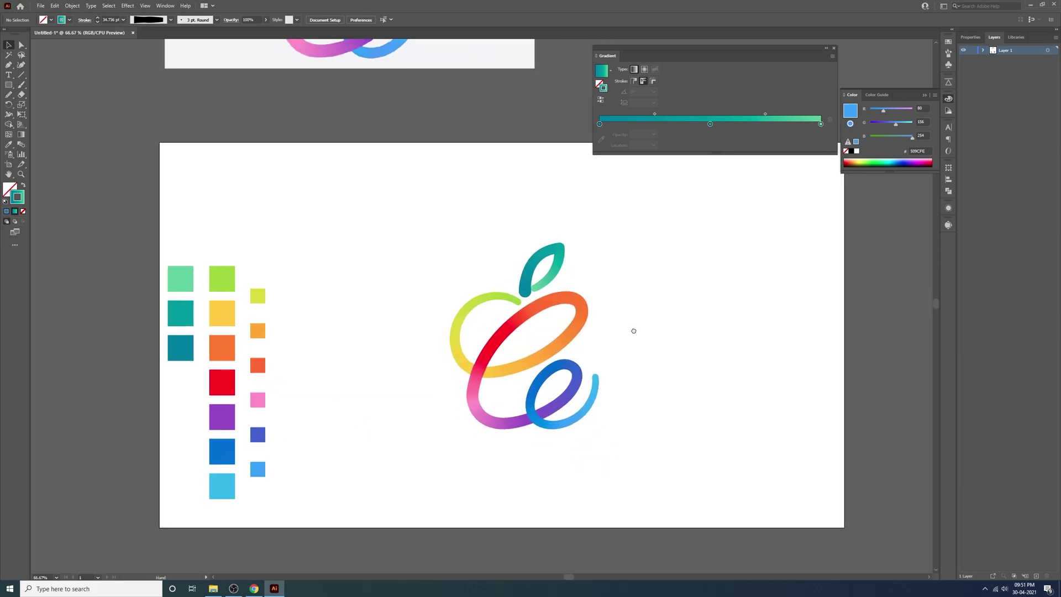